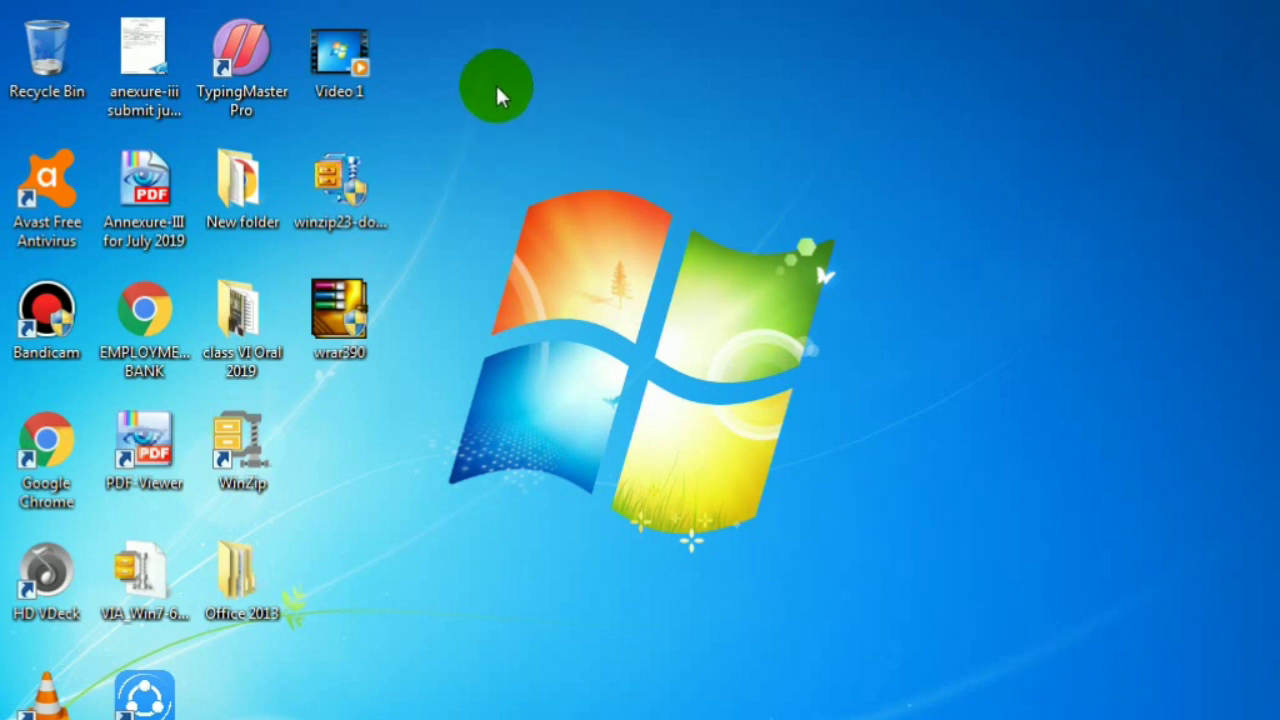
- View the properties of Video 1 on the desktop, then close them
right_click(352, 62)
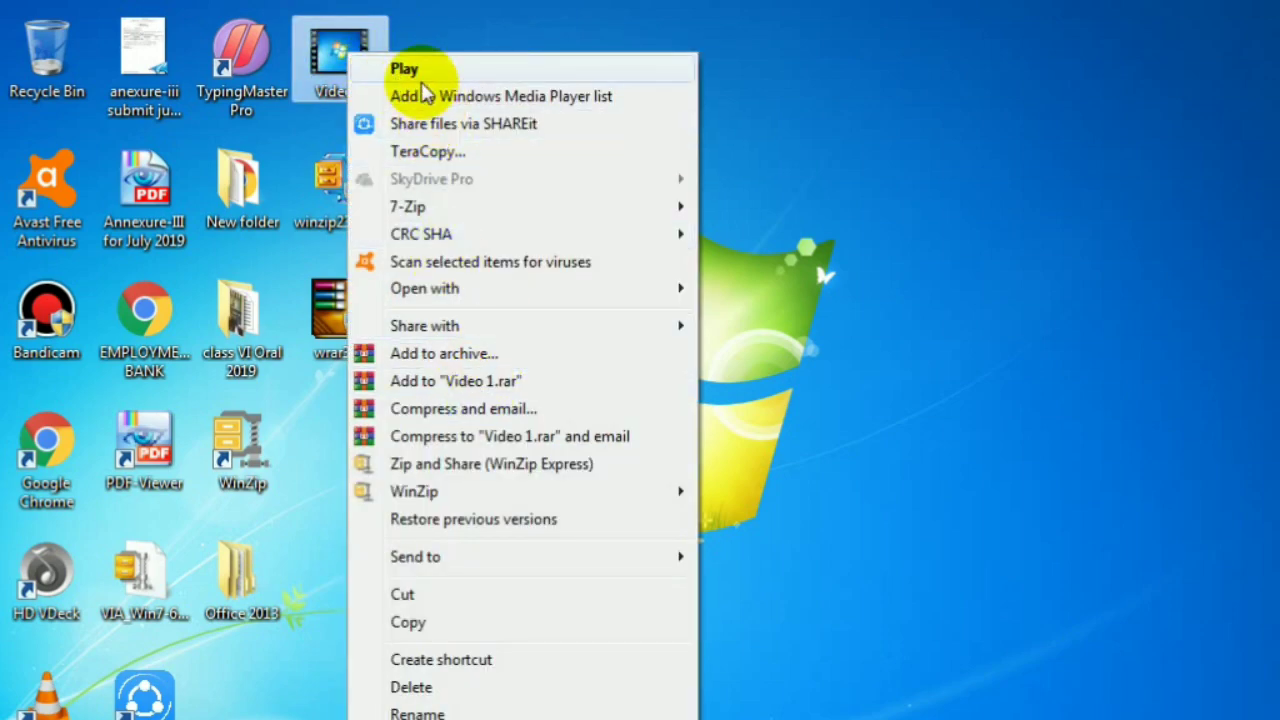
click(495, 717)
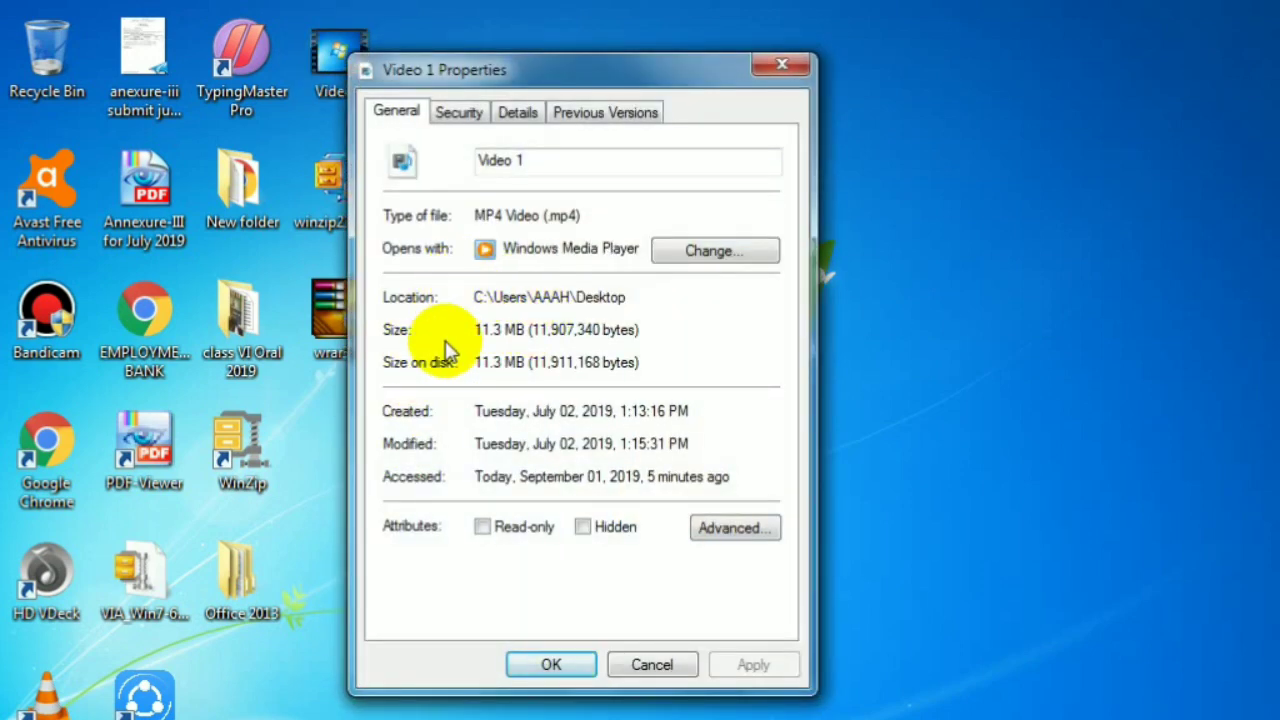
click(780, 64)
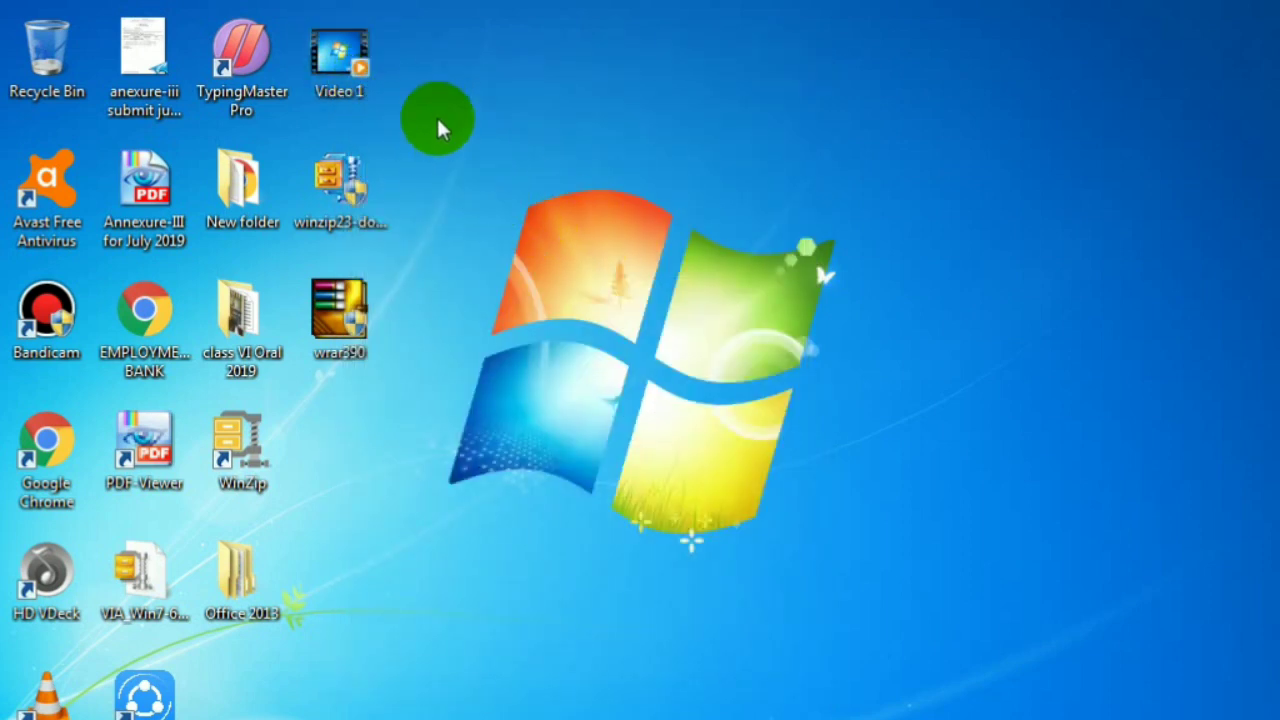
click(404, 55)
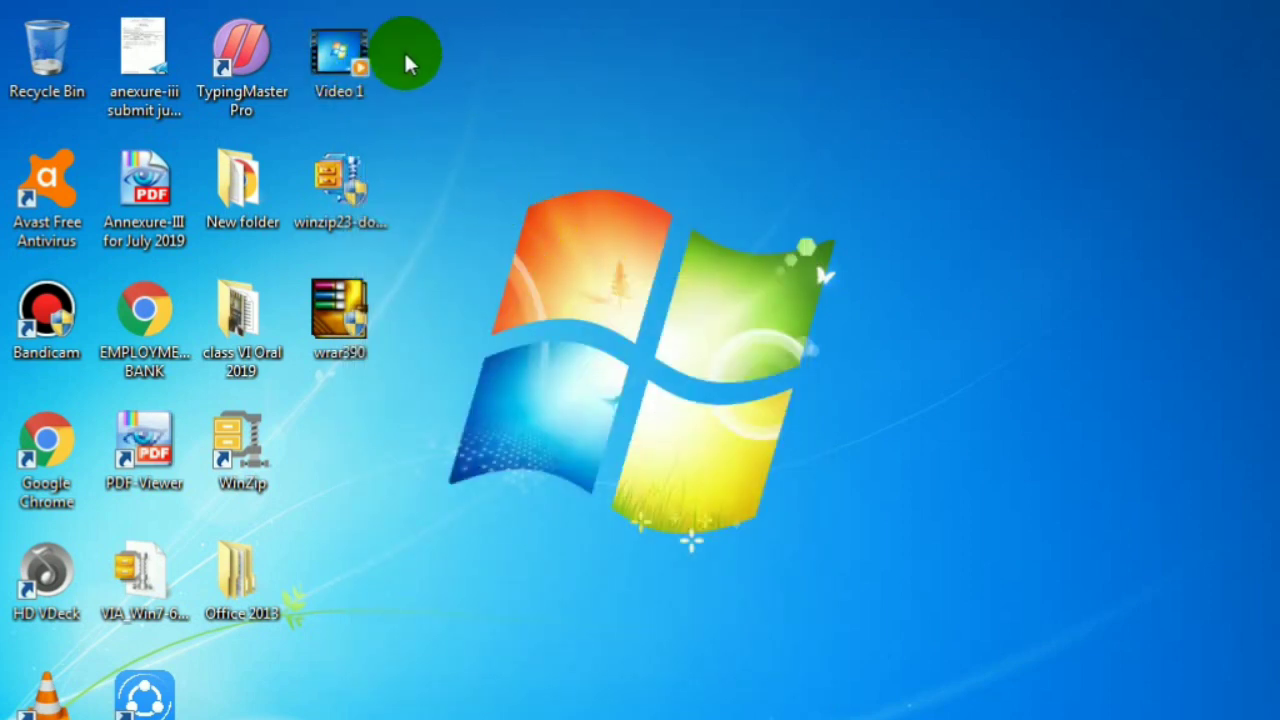
click(385, 60)
click(437, 72)
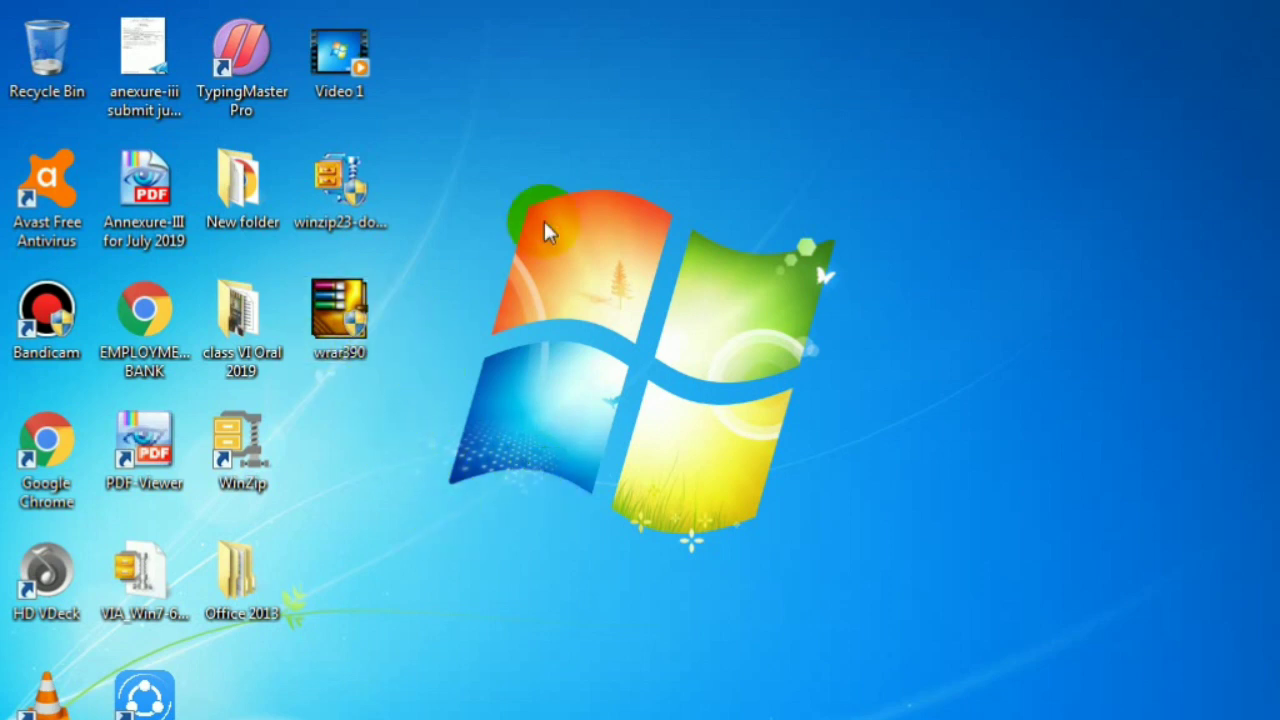
- Refresh the desktop and start adding Video 1 to a new archive
right_click(562, 96)
click(615, 167)
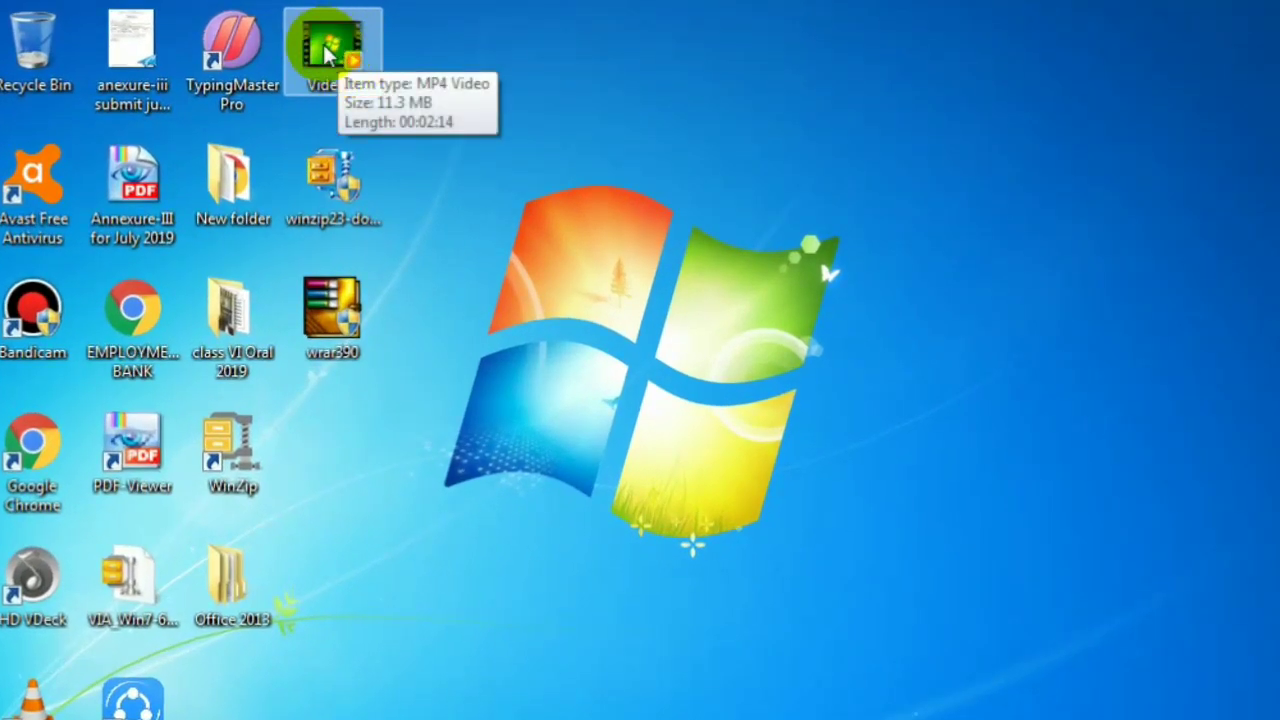
right_click(323, 43)
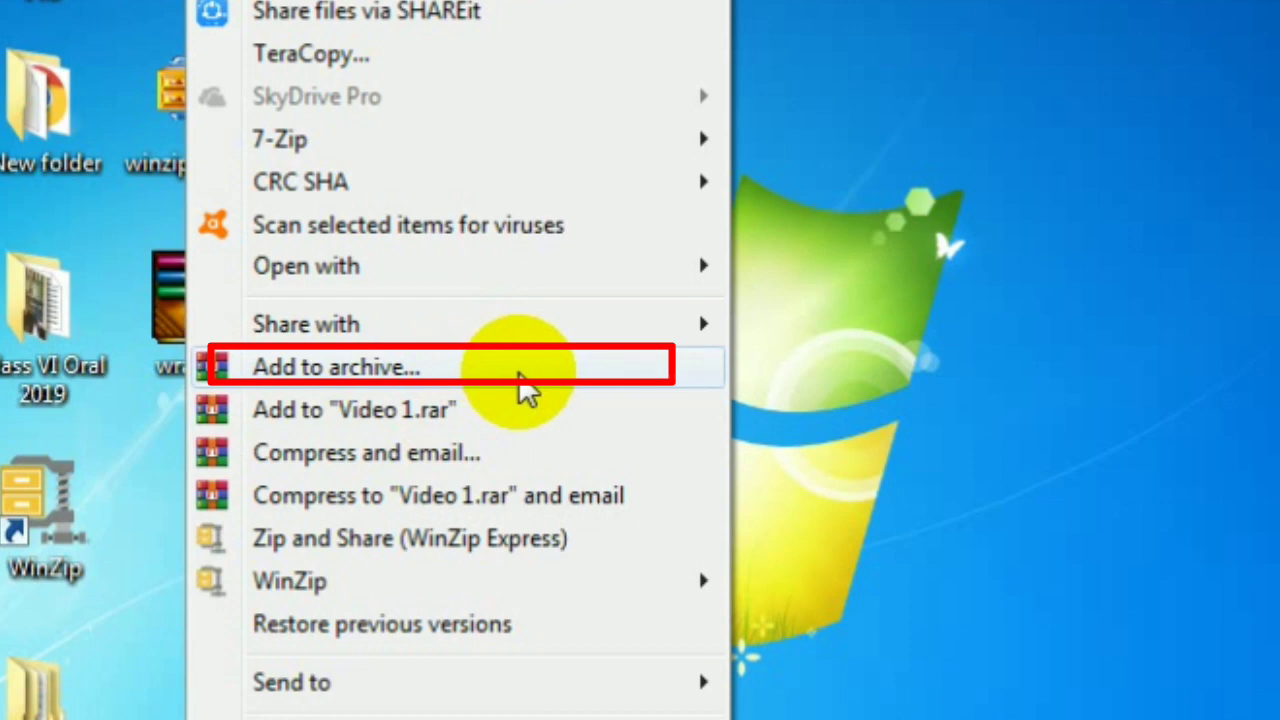
click(562, 367)
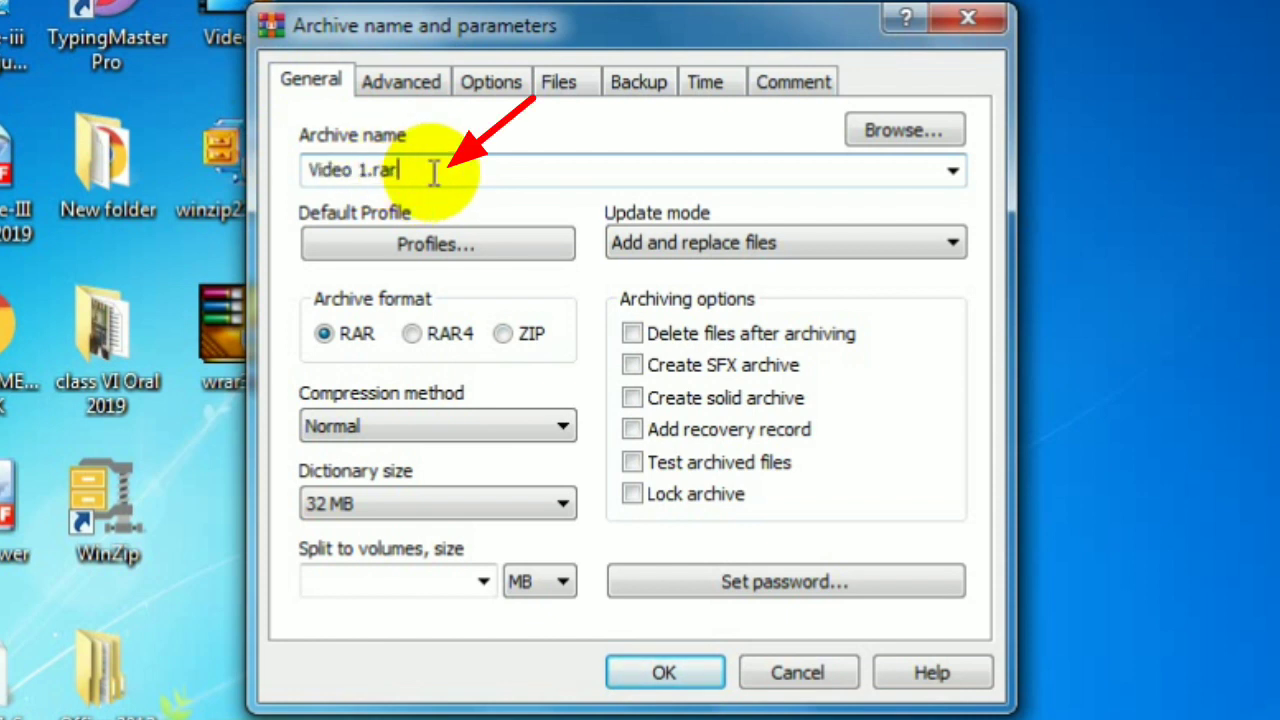
- Rename the archive to Rosetek and choose ZIP format, giving Rosetek.zip
click(427, 167)
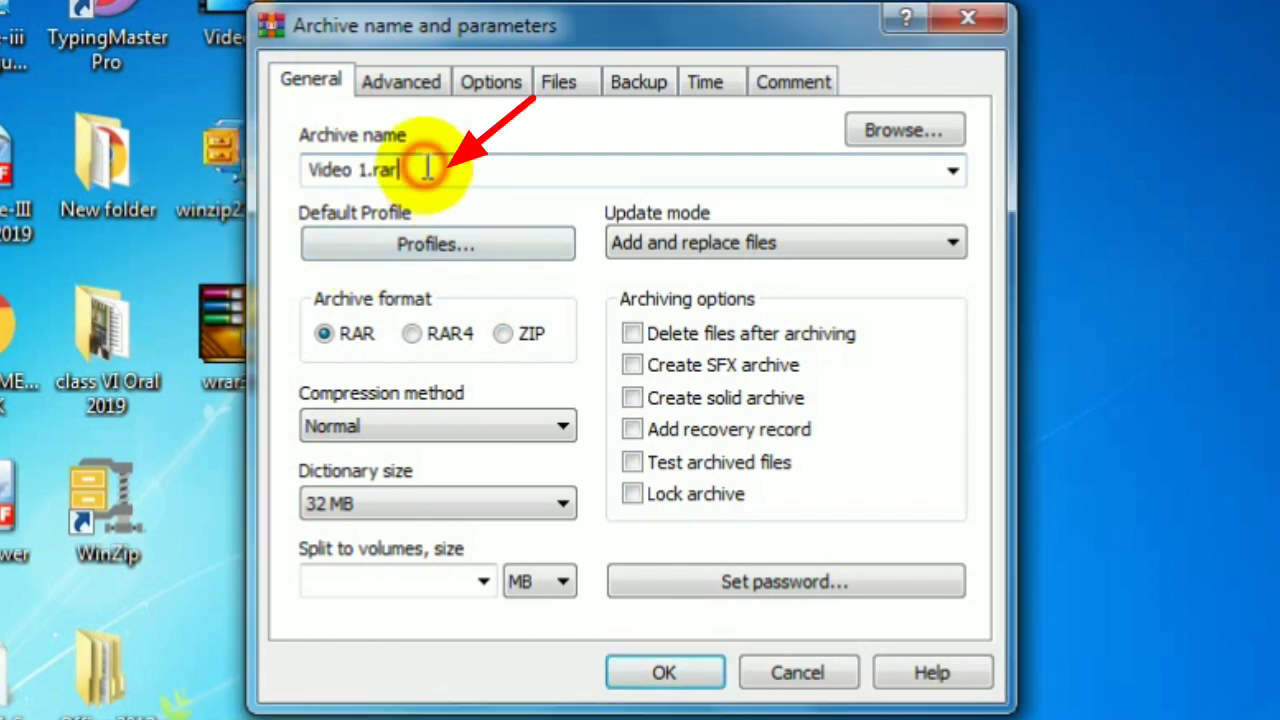
drag(424, 167, 303, 168)
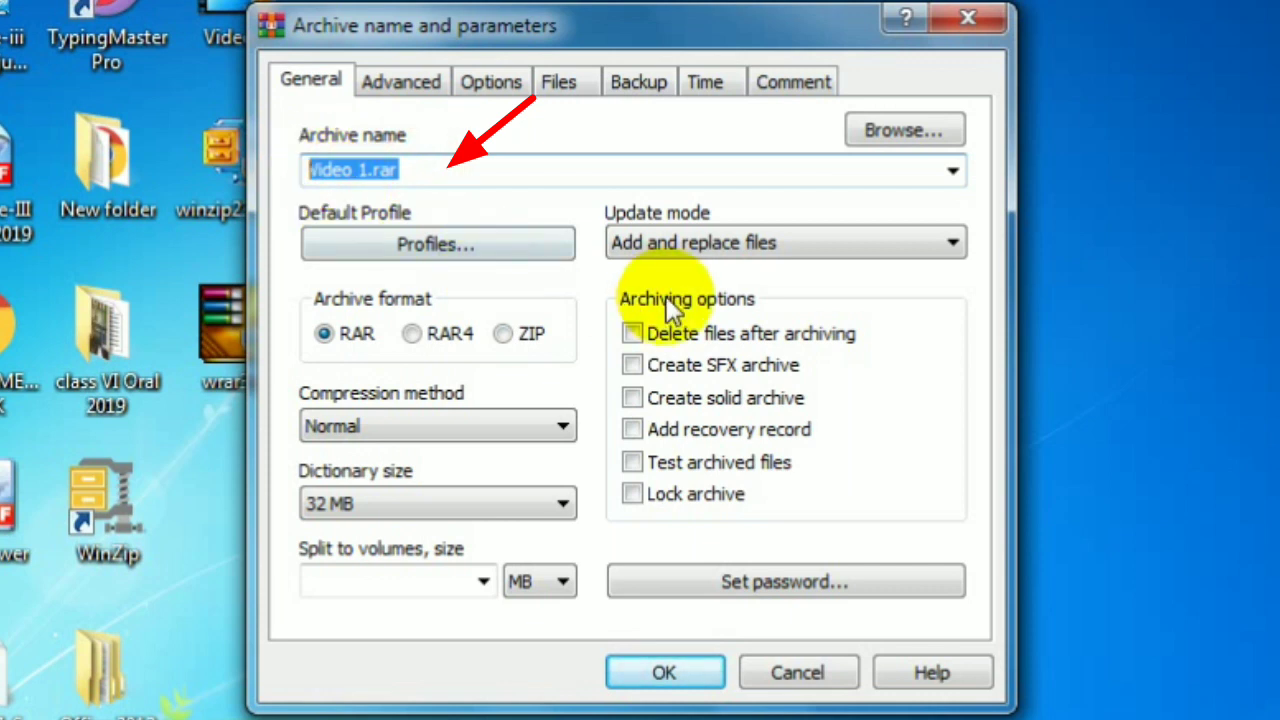
text(Rosetek)
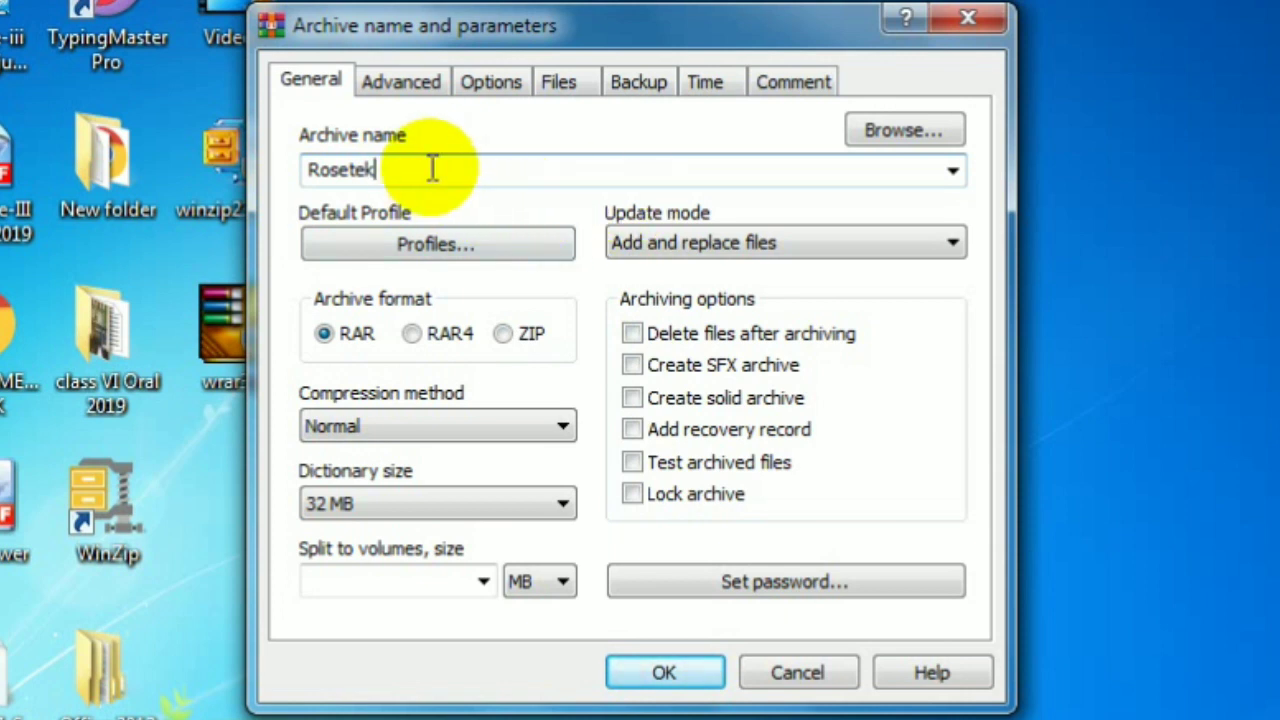
click(500, 335)
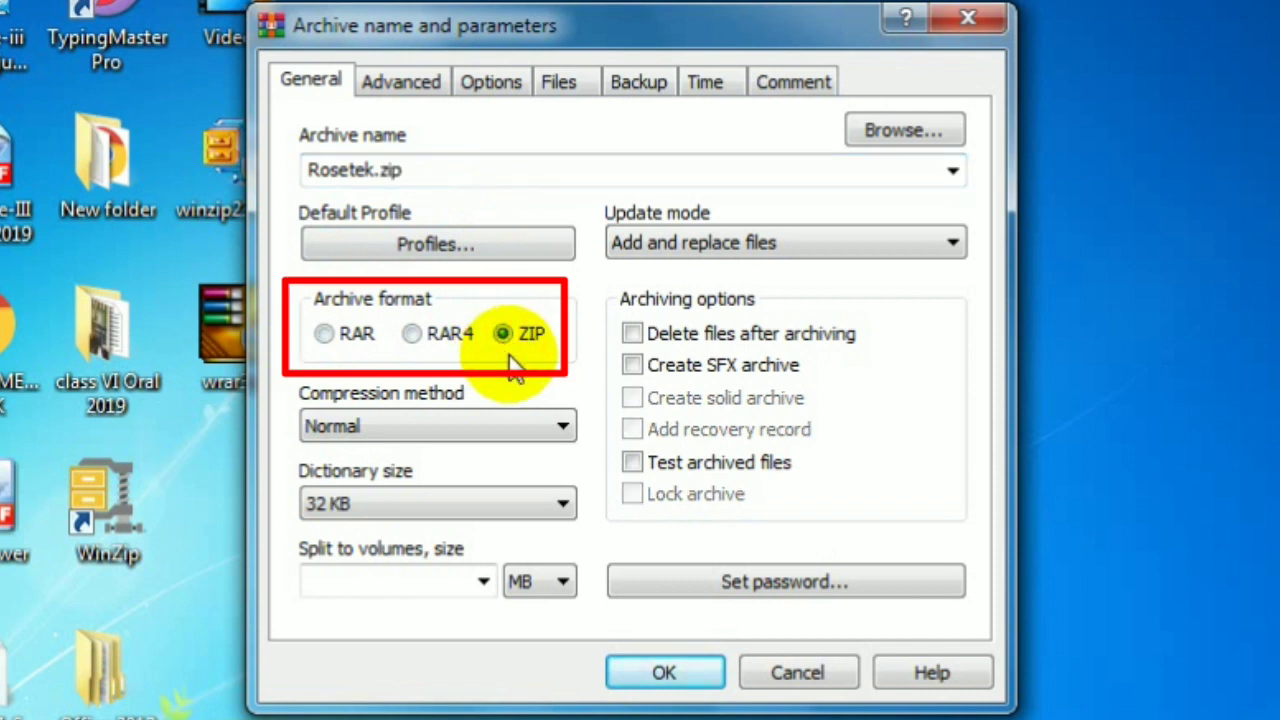
click(324, 336)
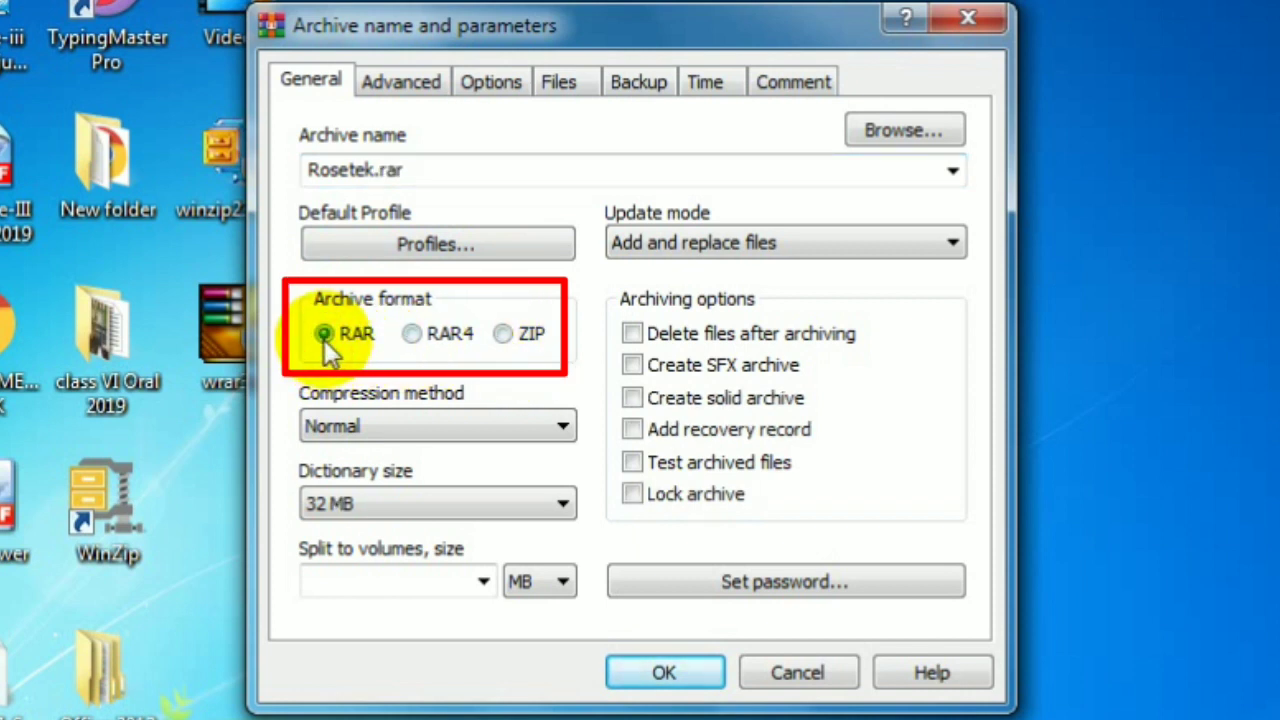
click(503, 336)
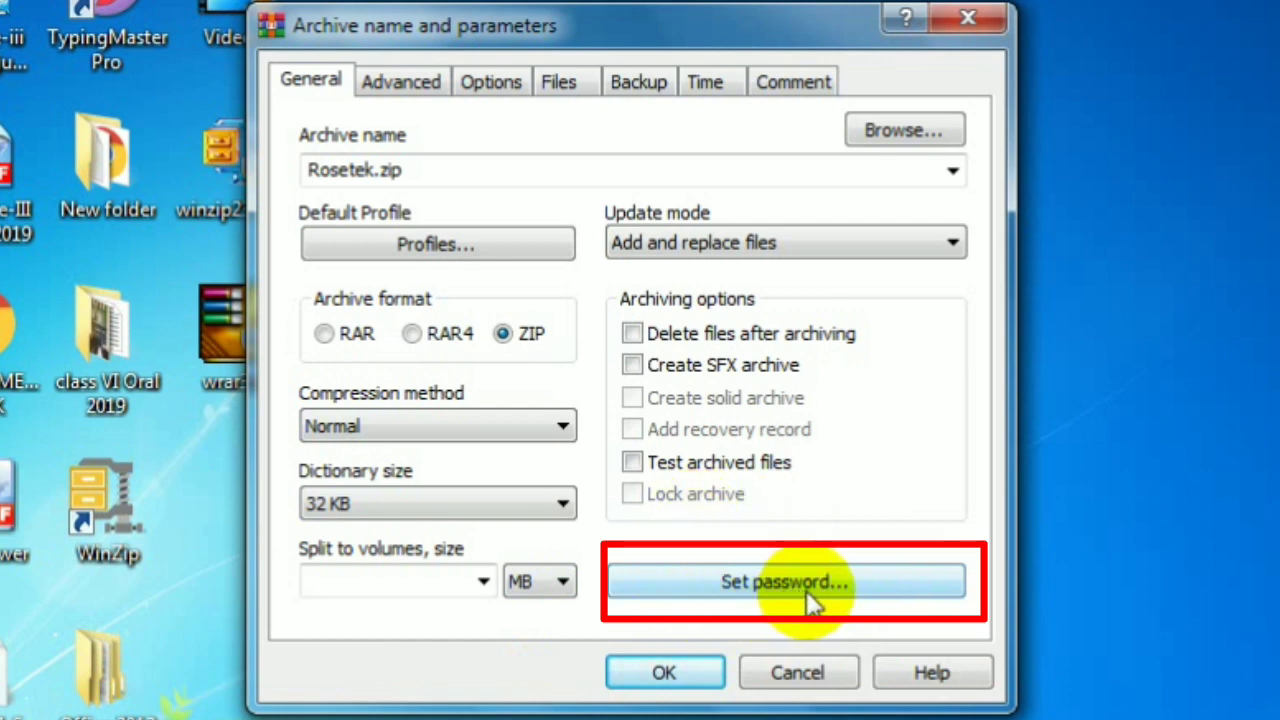
- Set an archive password, hide it, confirm it in the verification field, and accept
click(839, 590)
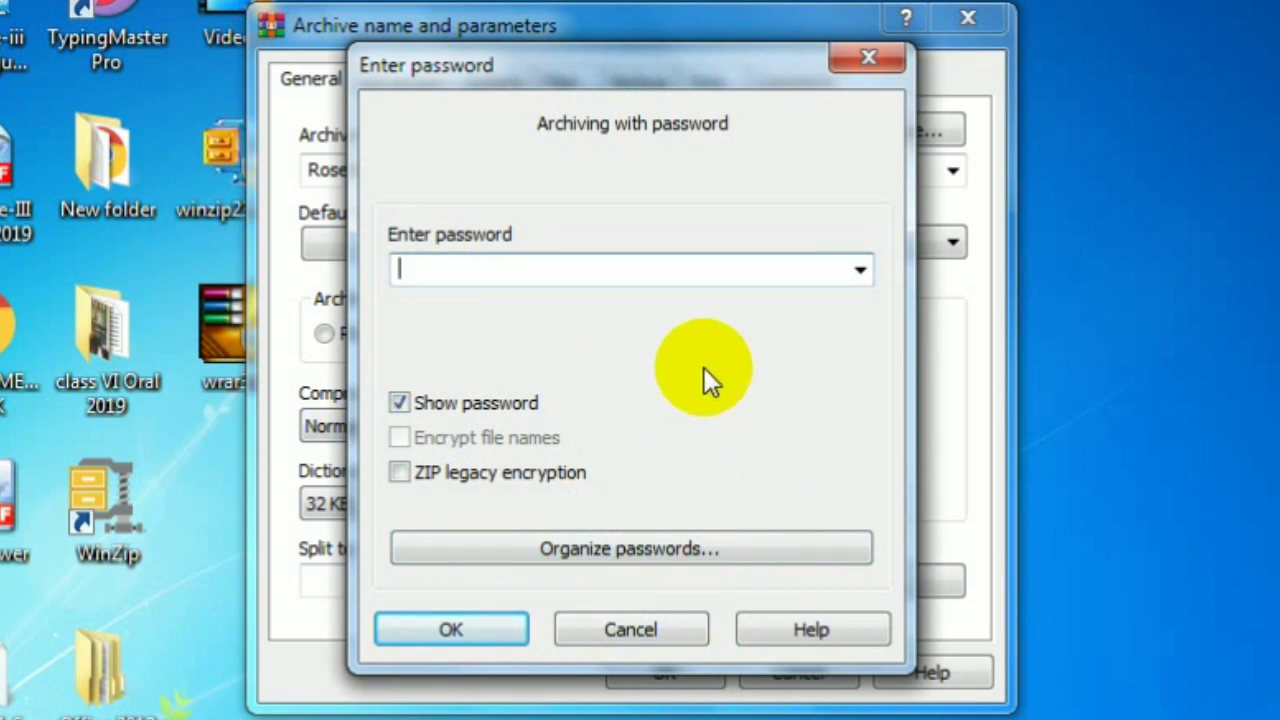
text(123)
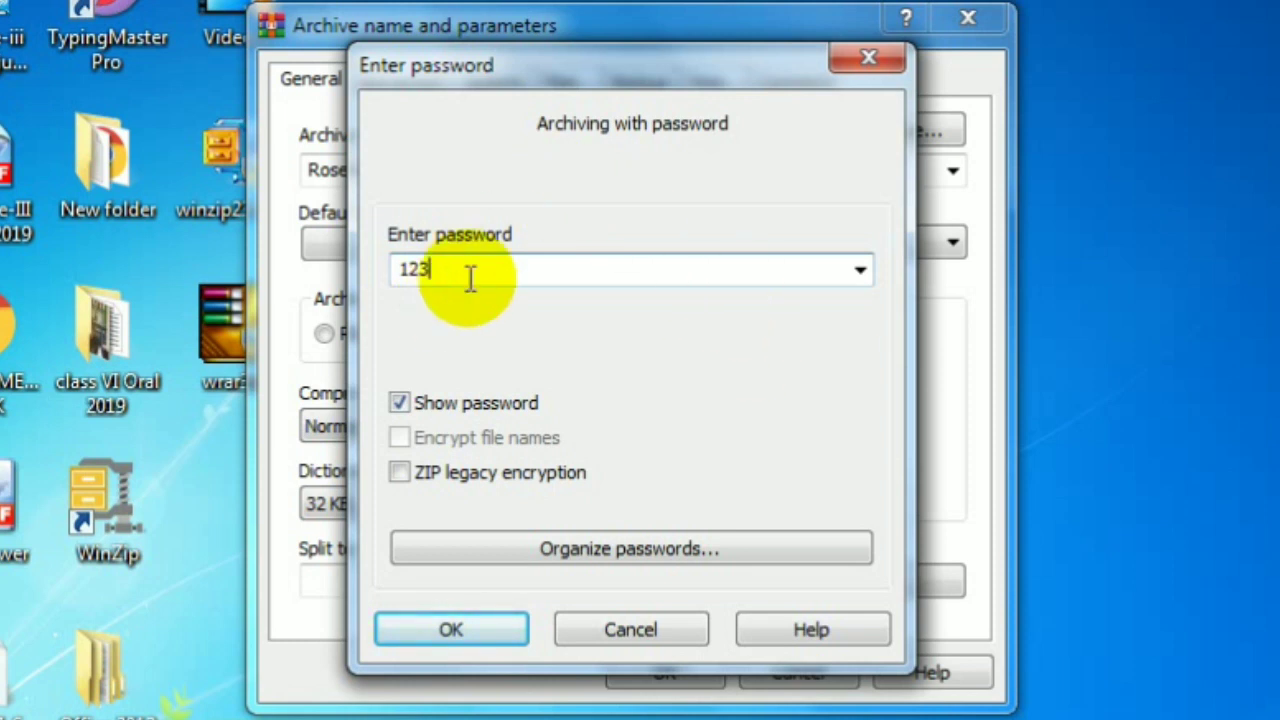
click(399, 403)
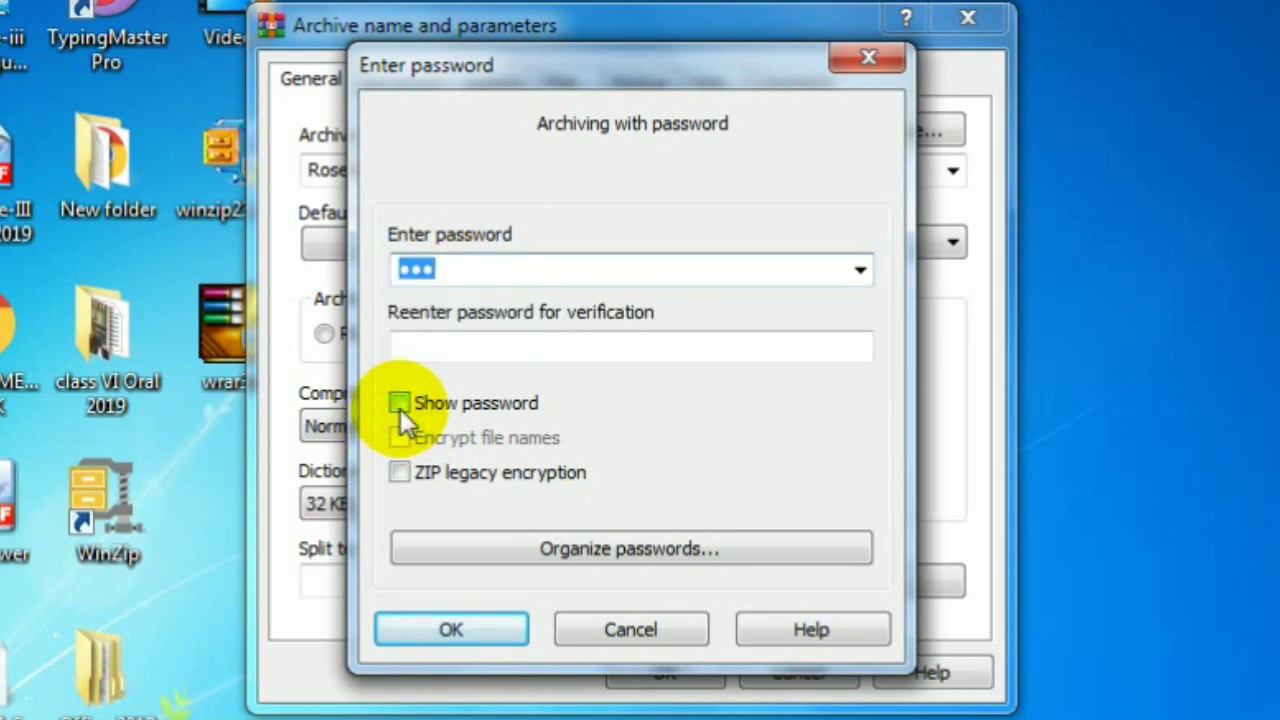
click(420, 347)
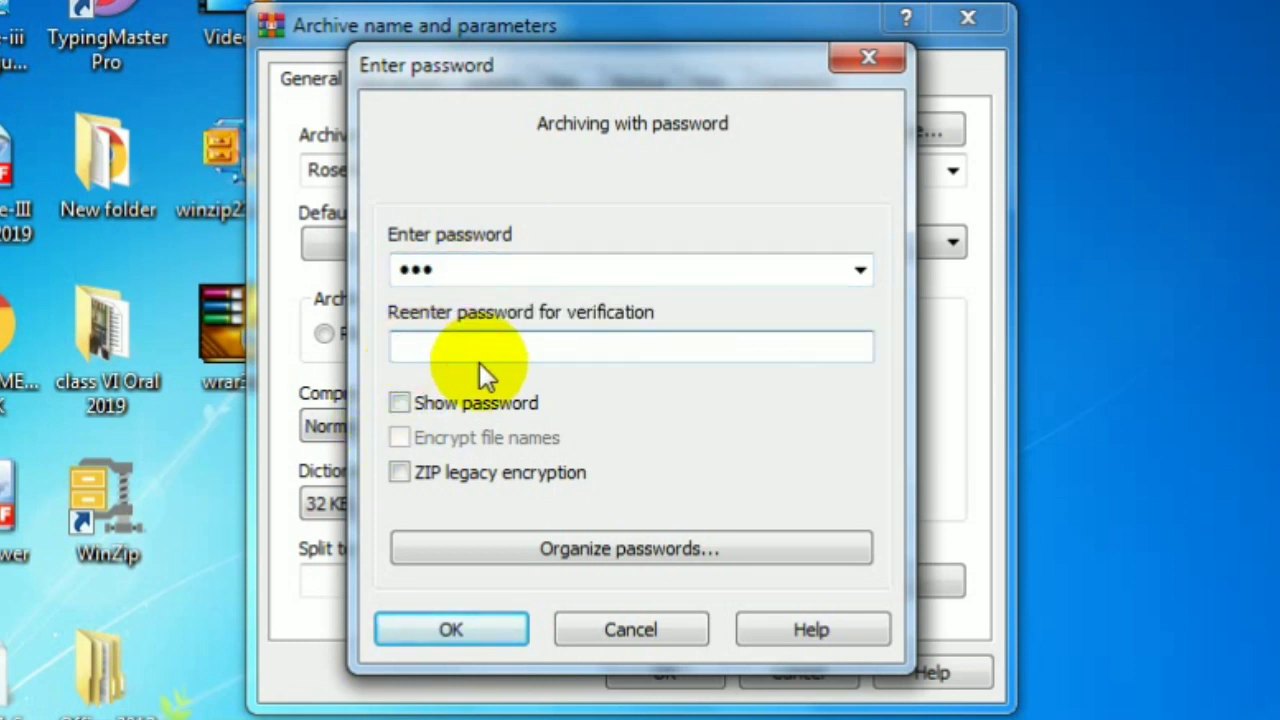
text(123)
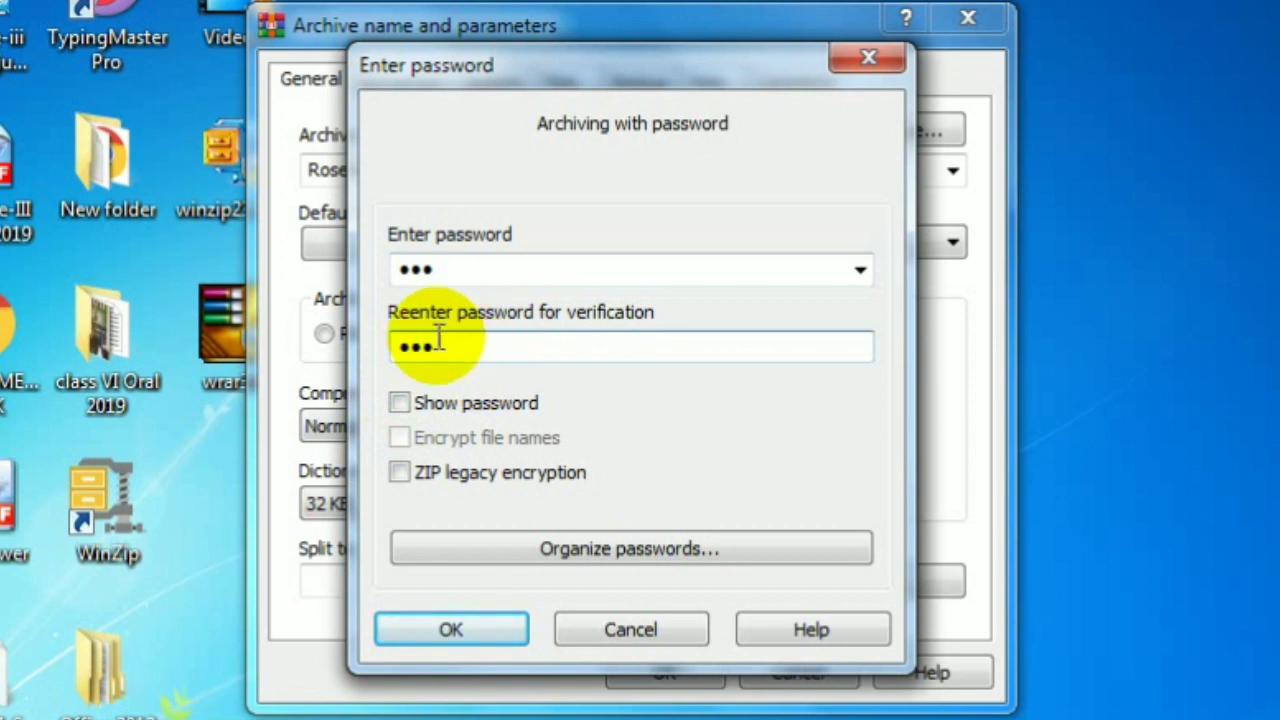
click(400, 401)
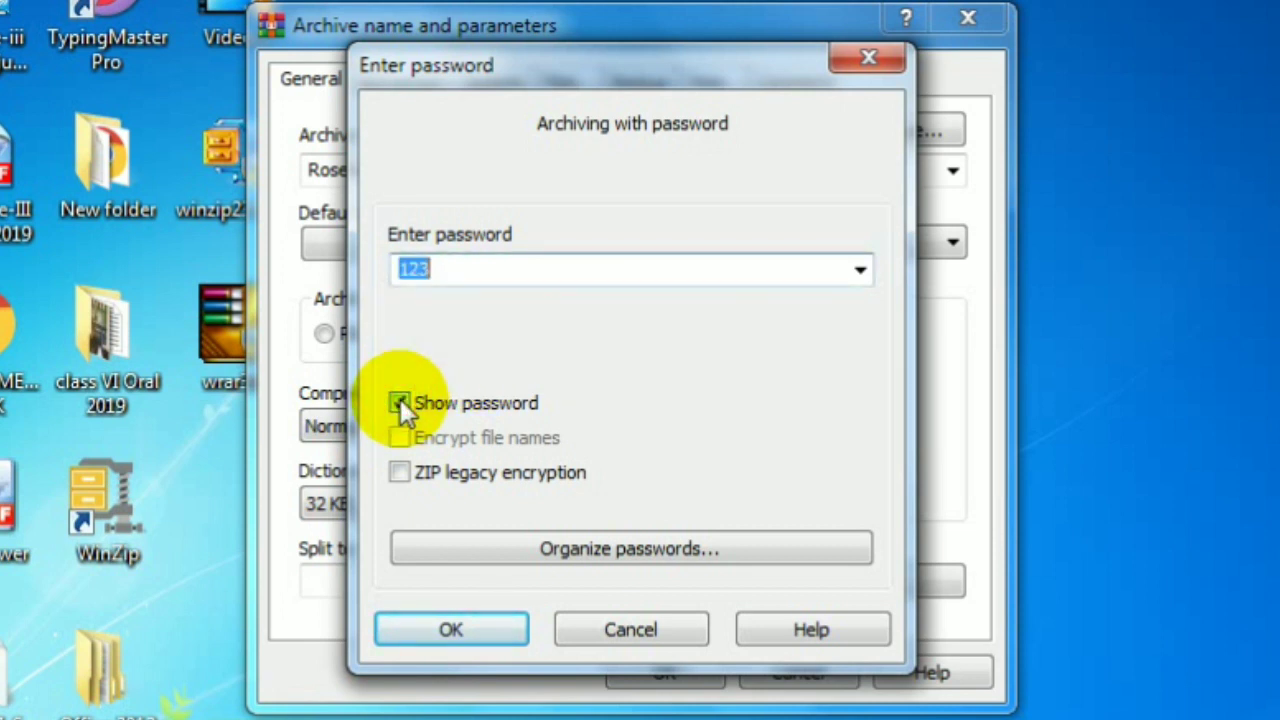
click(400, 399)
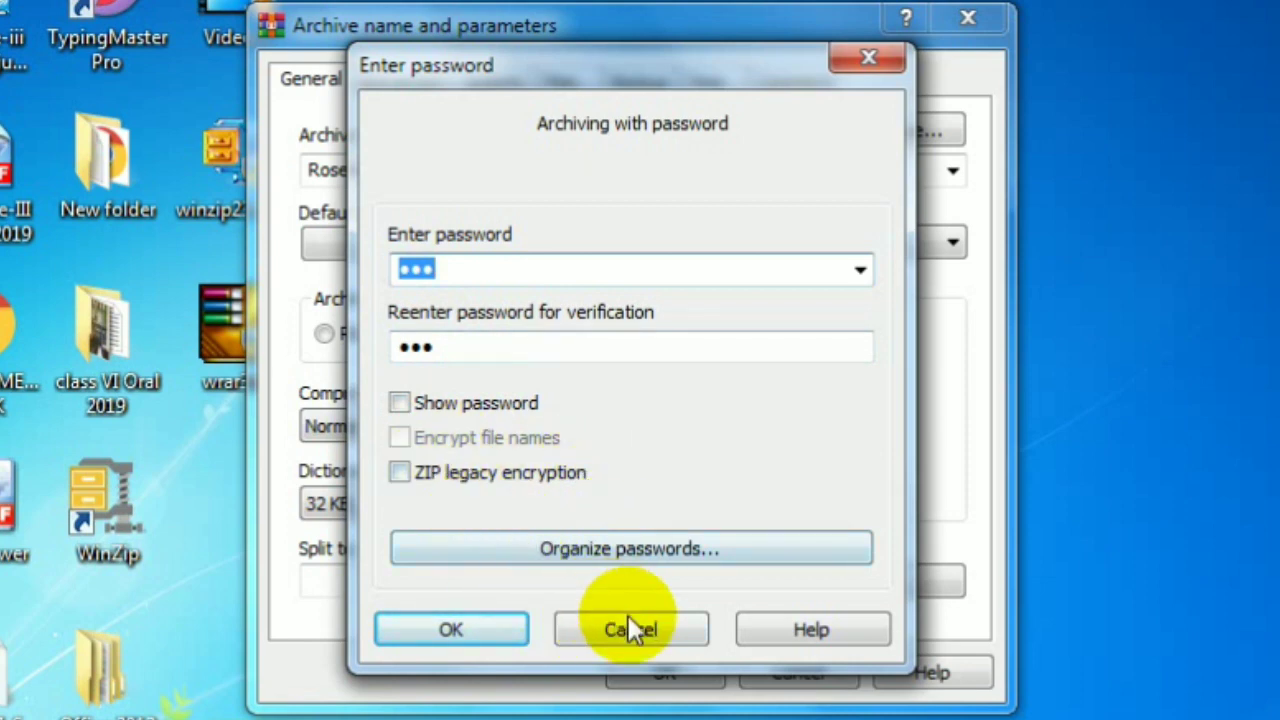
click(474, 628)
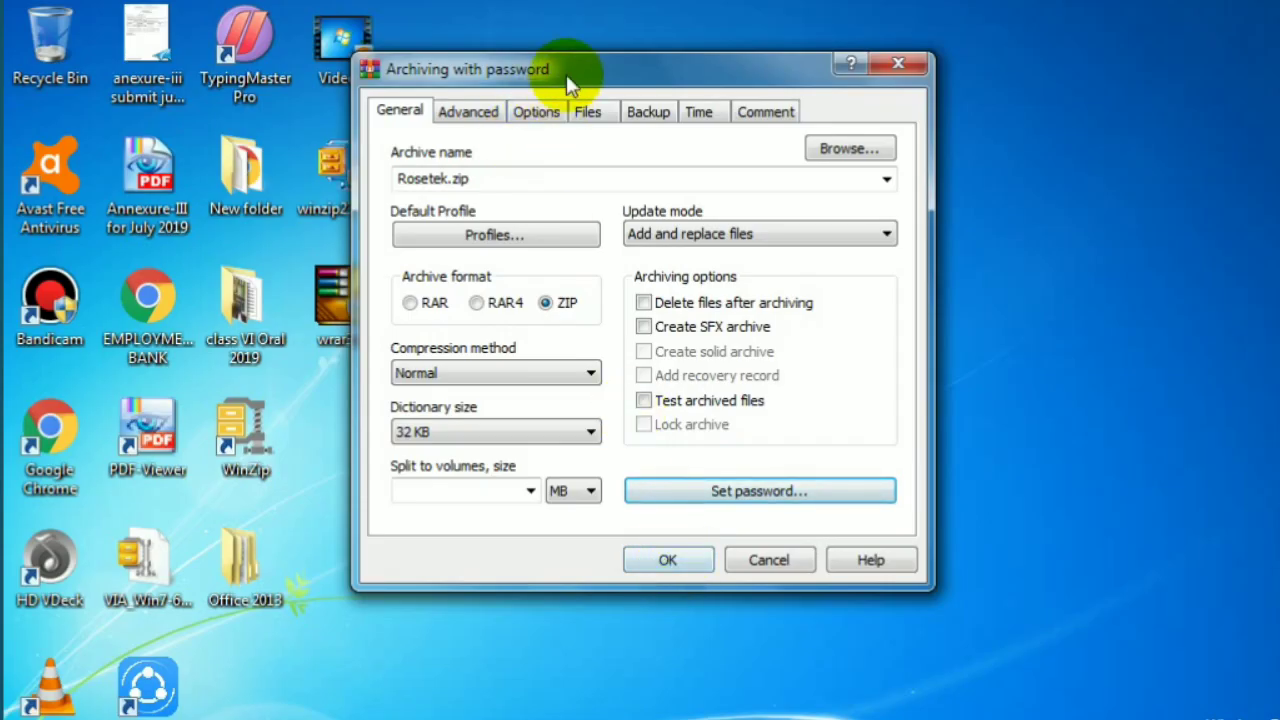
drag(566, 74, 755, 18)
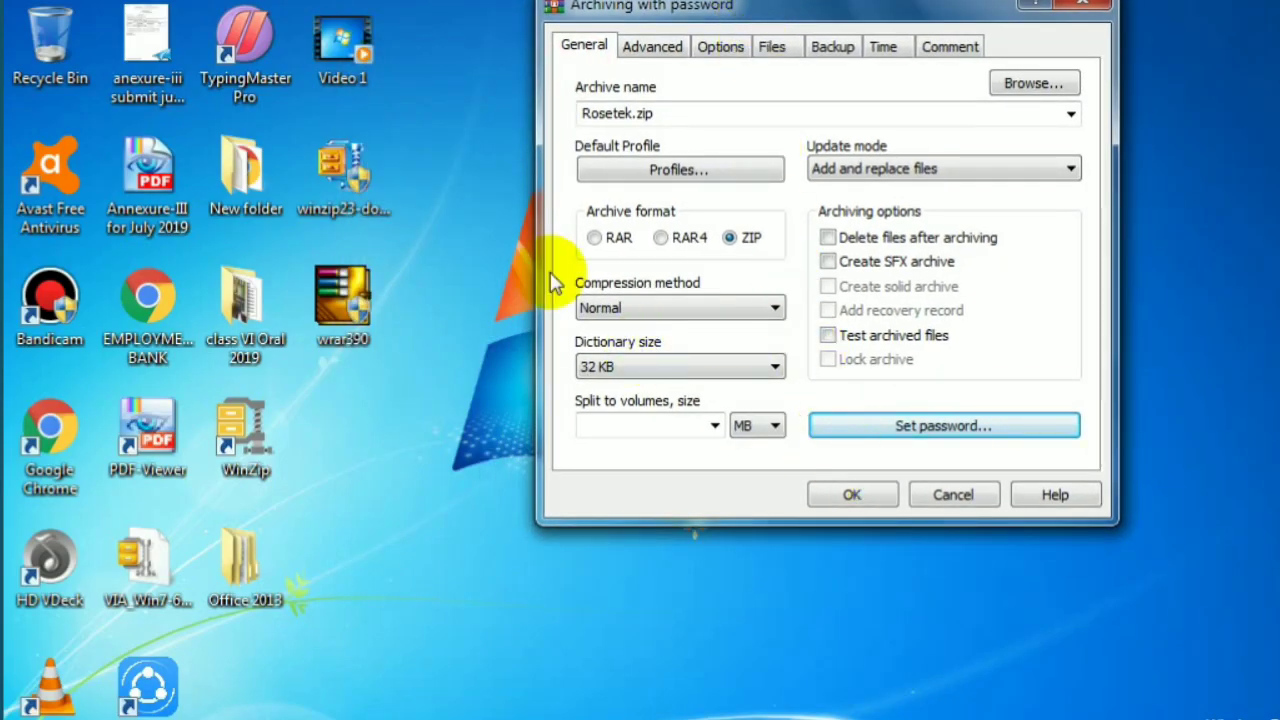
click(857, 494)
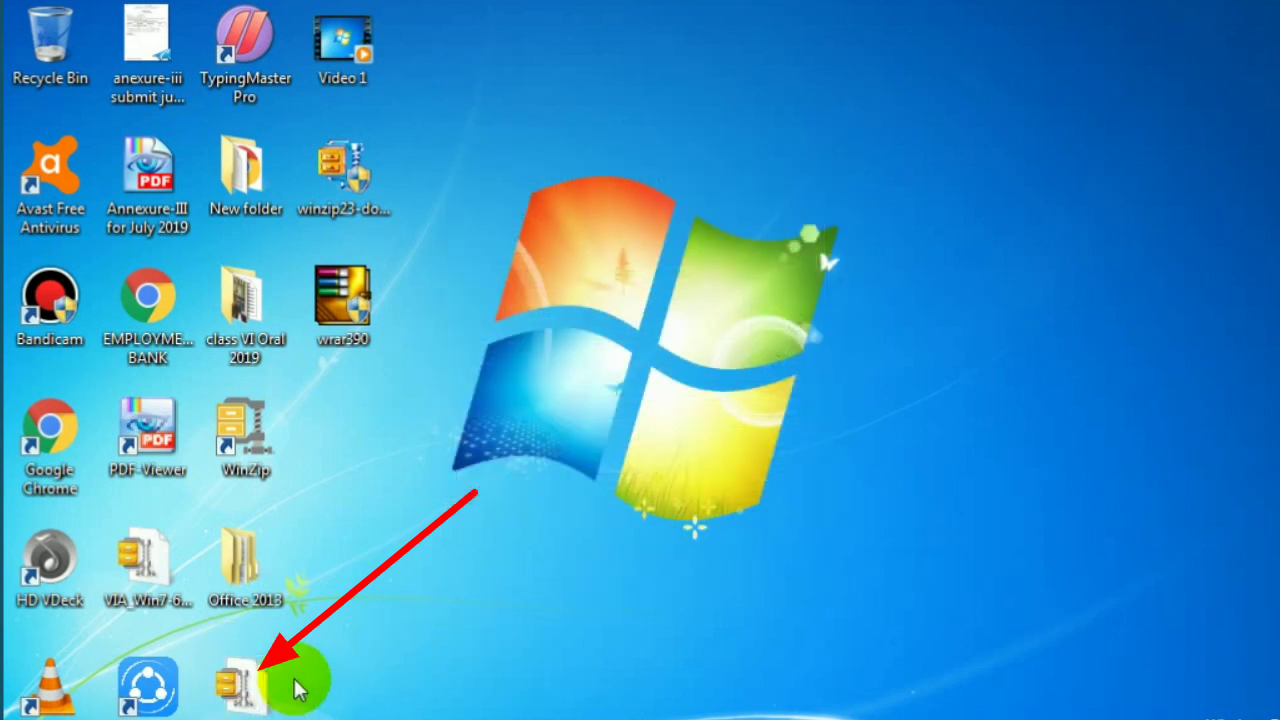
drag(243, 688, 495, 53)
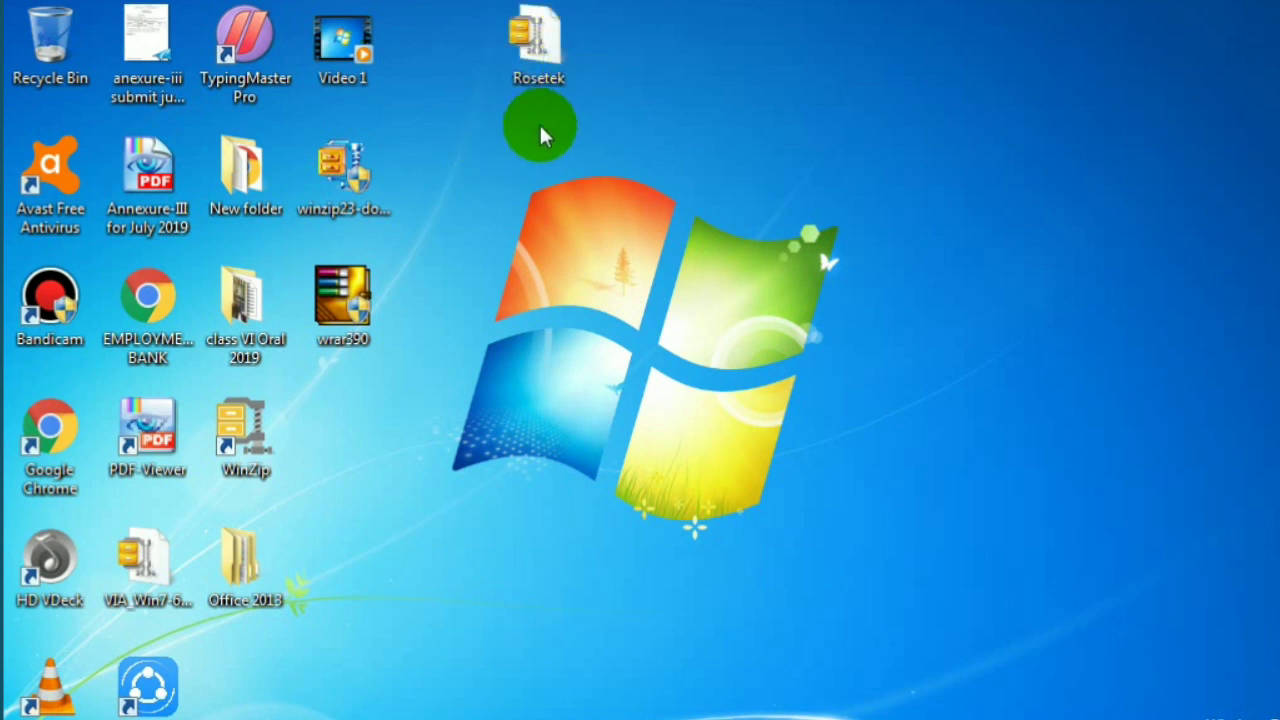
click(545, 75)
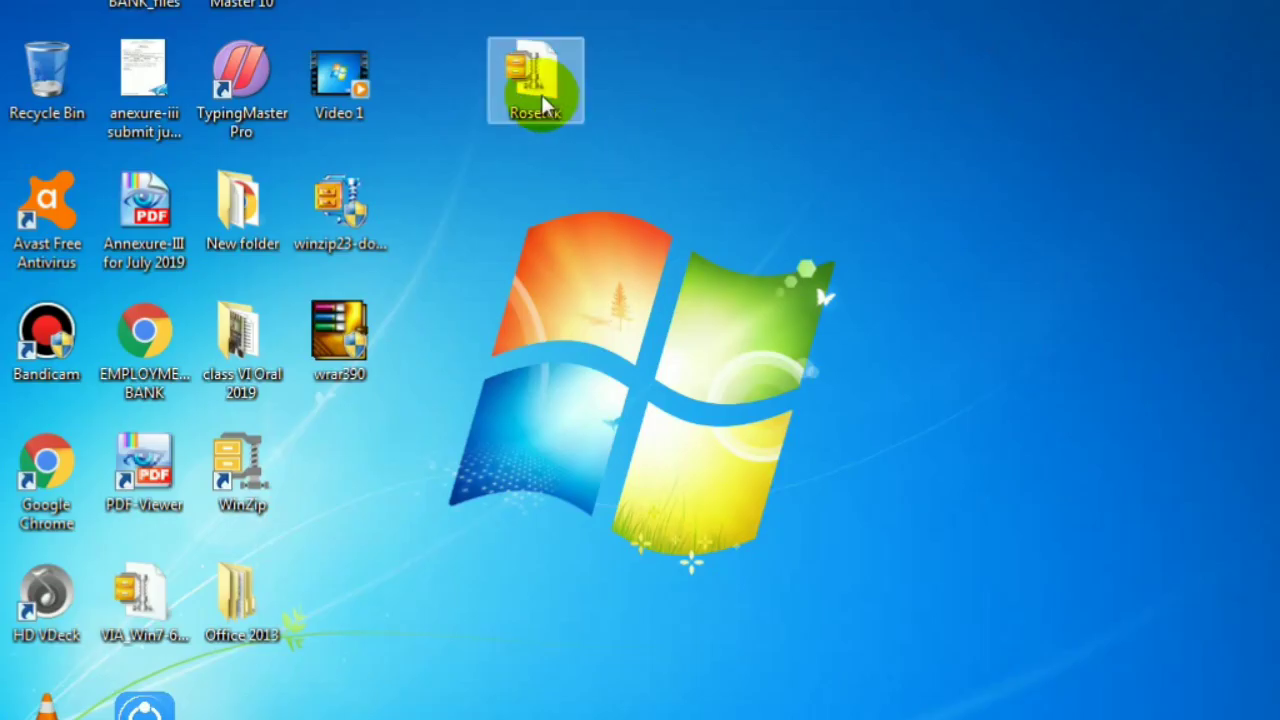
- Open Rosetek.zip with the WinRAR archiver and move its window aside
right_click(546, 58)
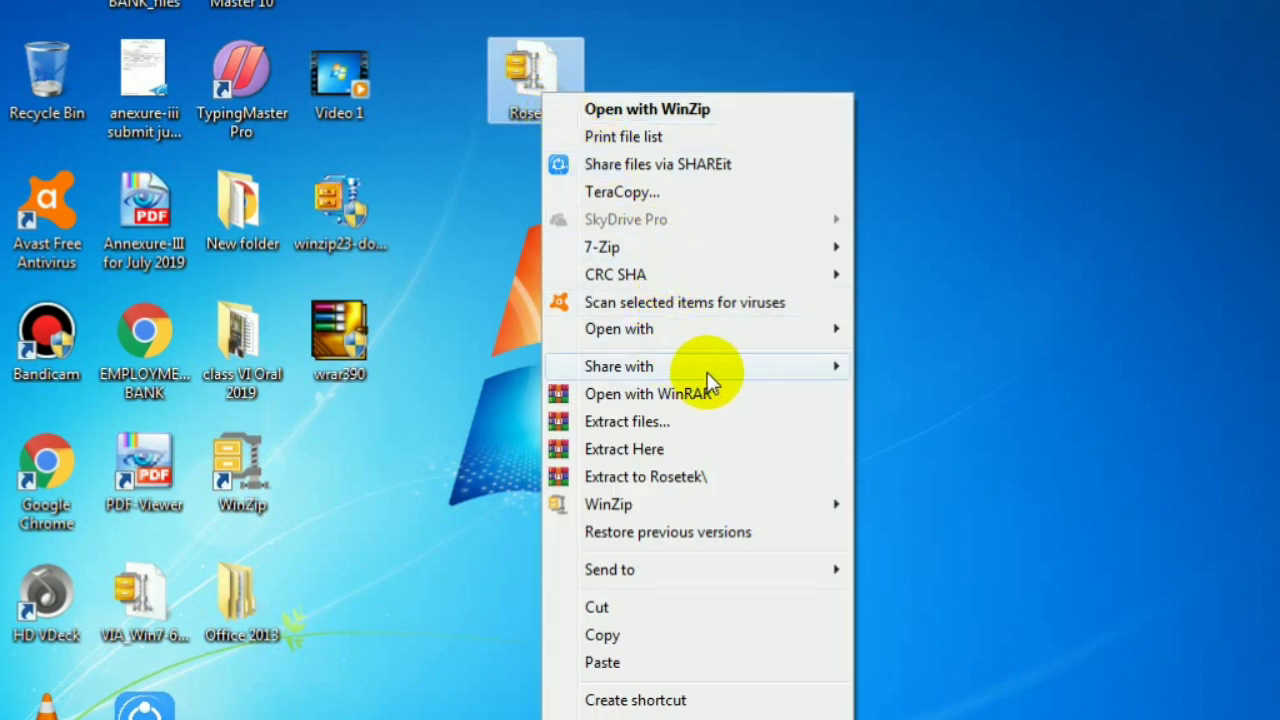
mouse_move(762, 368)
mouse_move(680, 330)
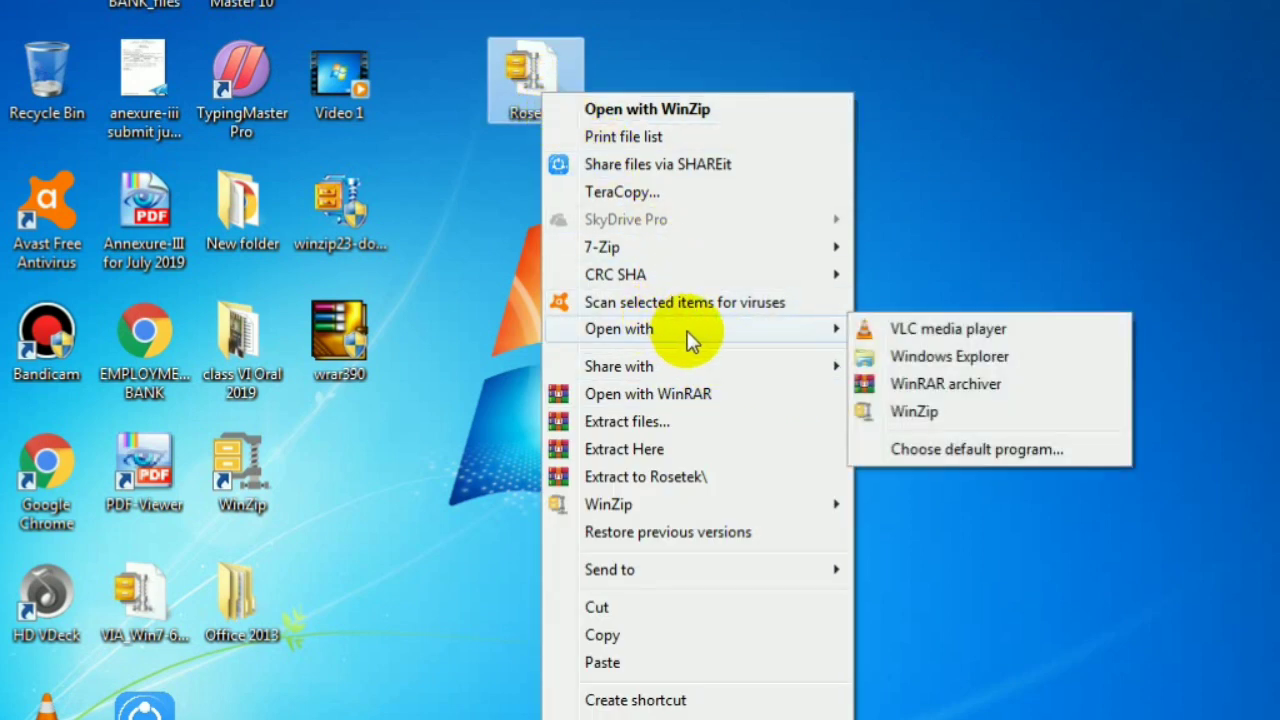
click(962, 385)
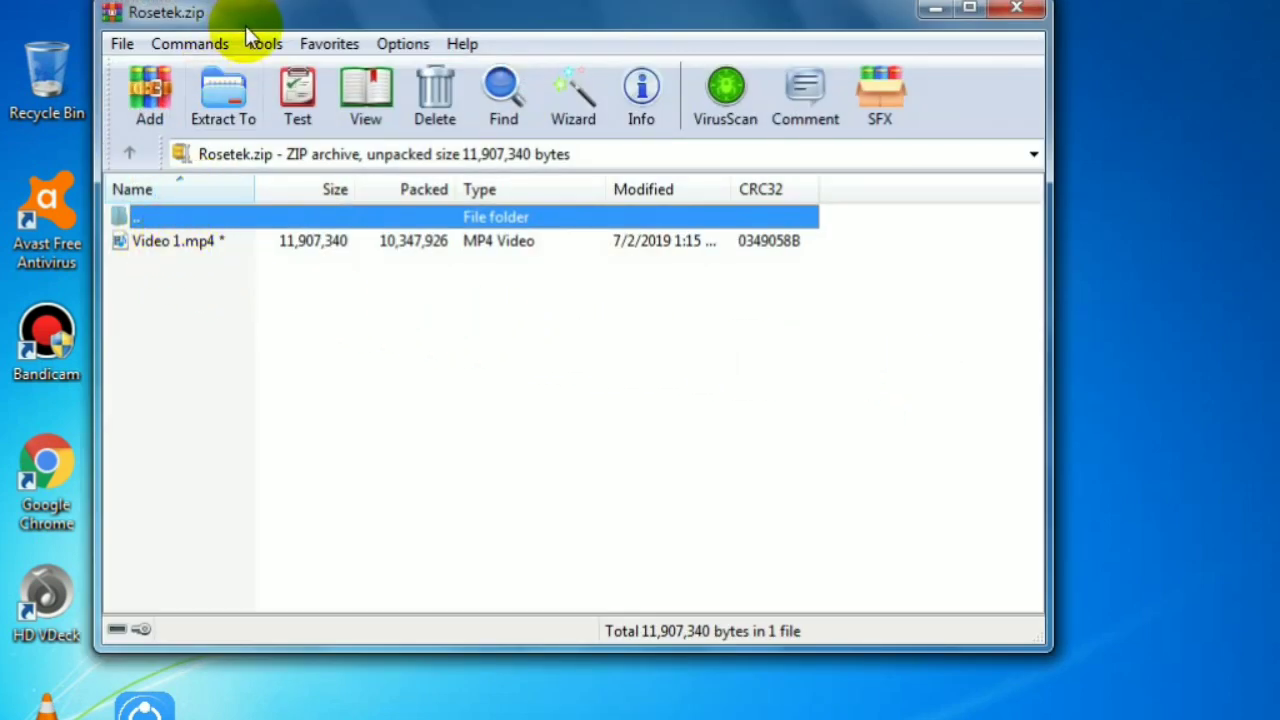
drag(304, 27, 432, 185)
click(378, 97)
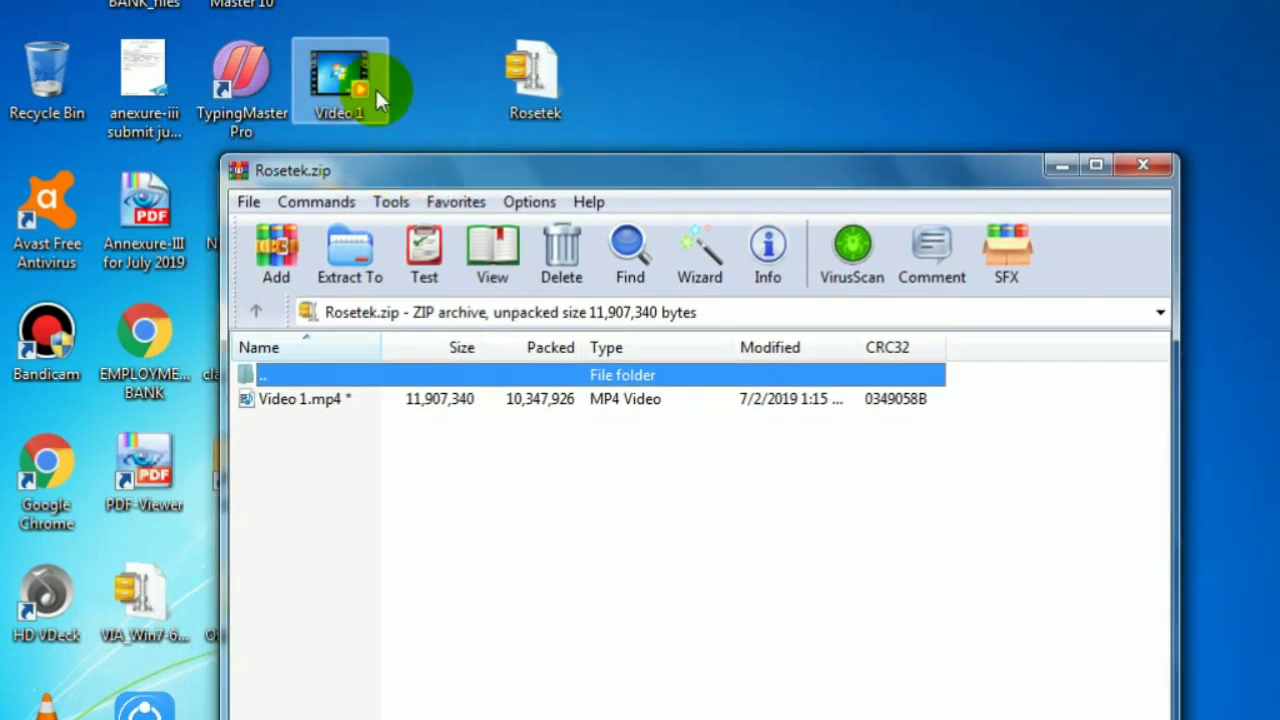
- Try opening the encrypted Video 1.mp4, cancel the password prompt, and dismiss the error
click(343, 400)
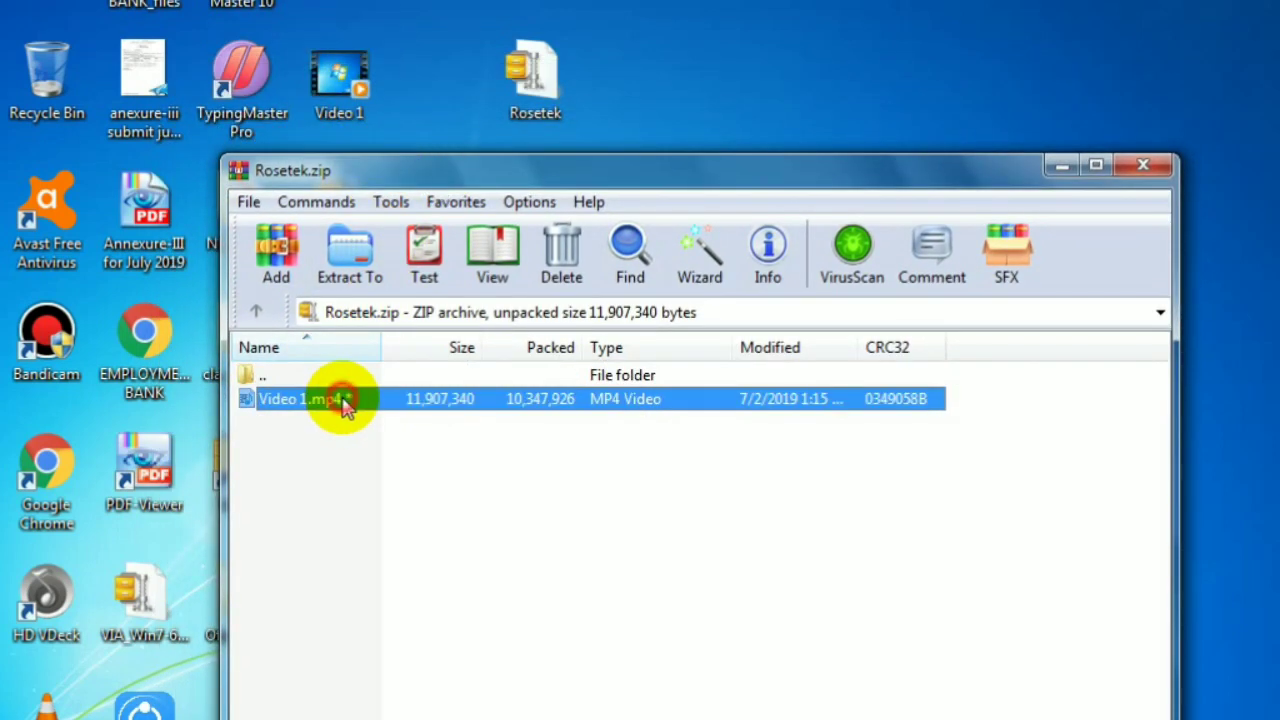
double_click(393, 405)
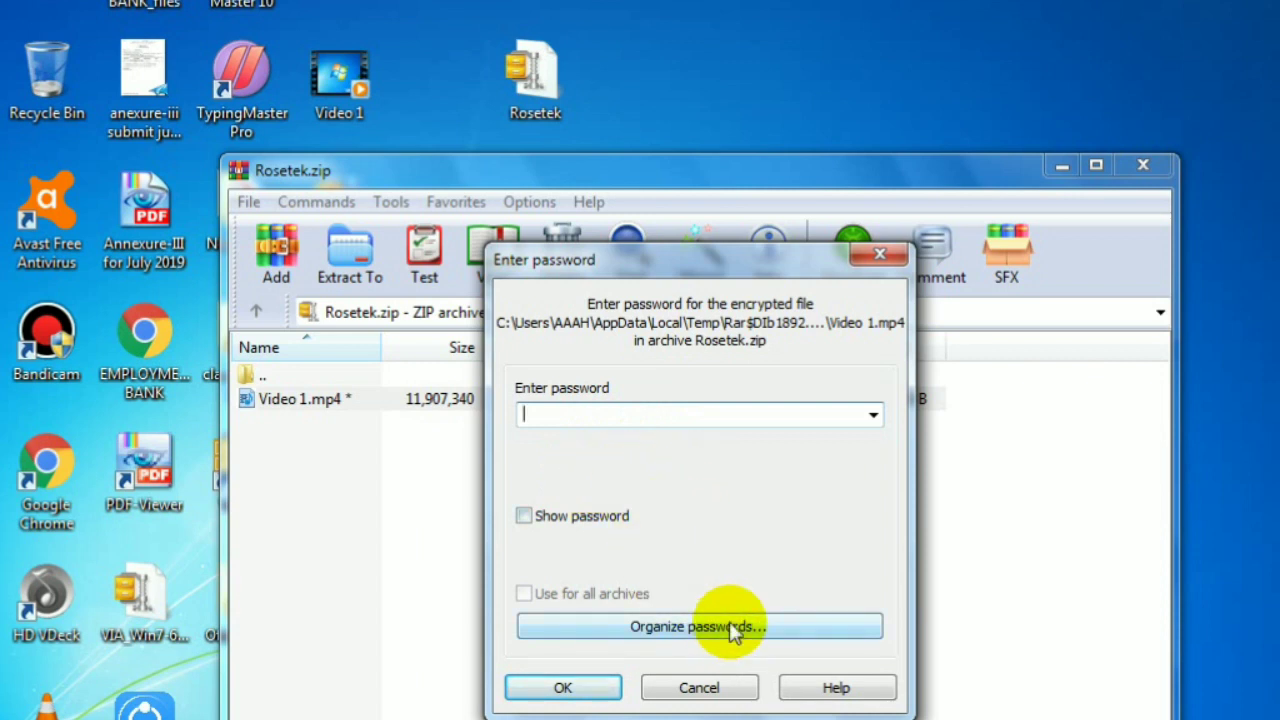
click(722, 694)
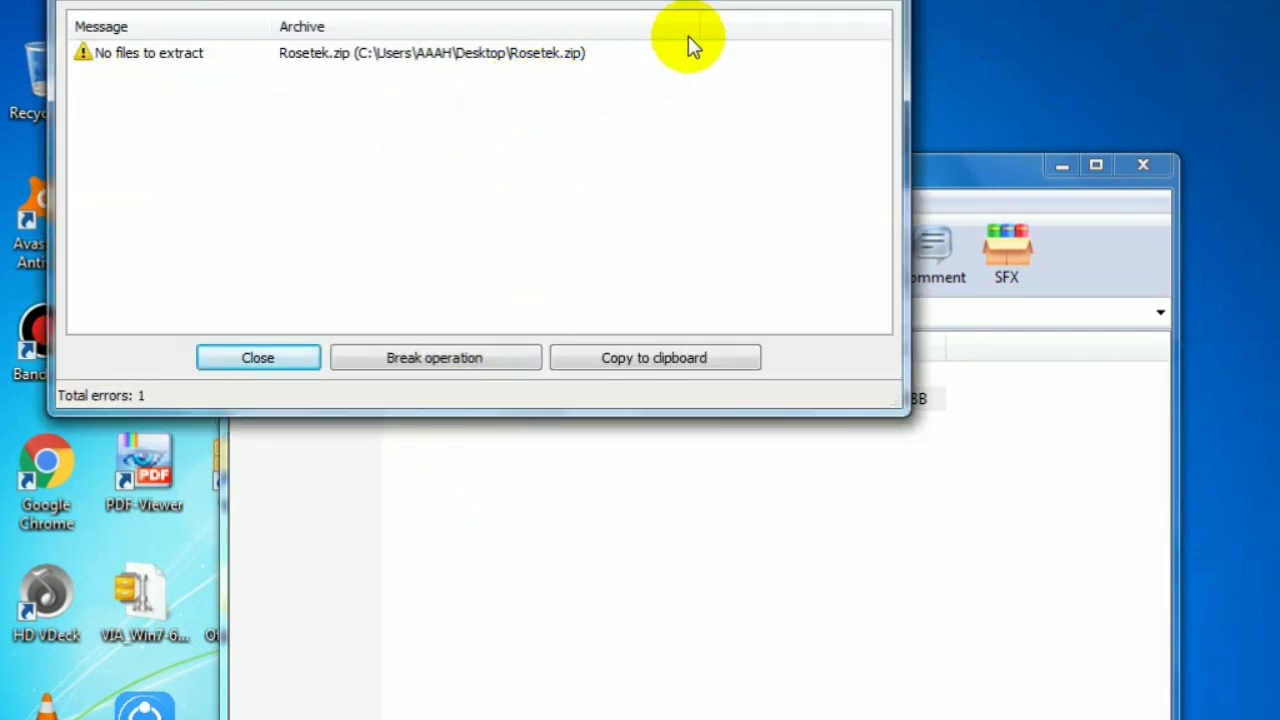
click(870, 3)
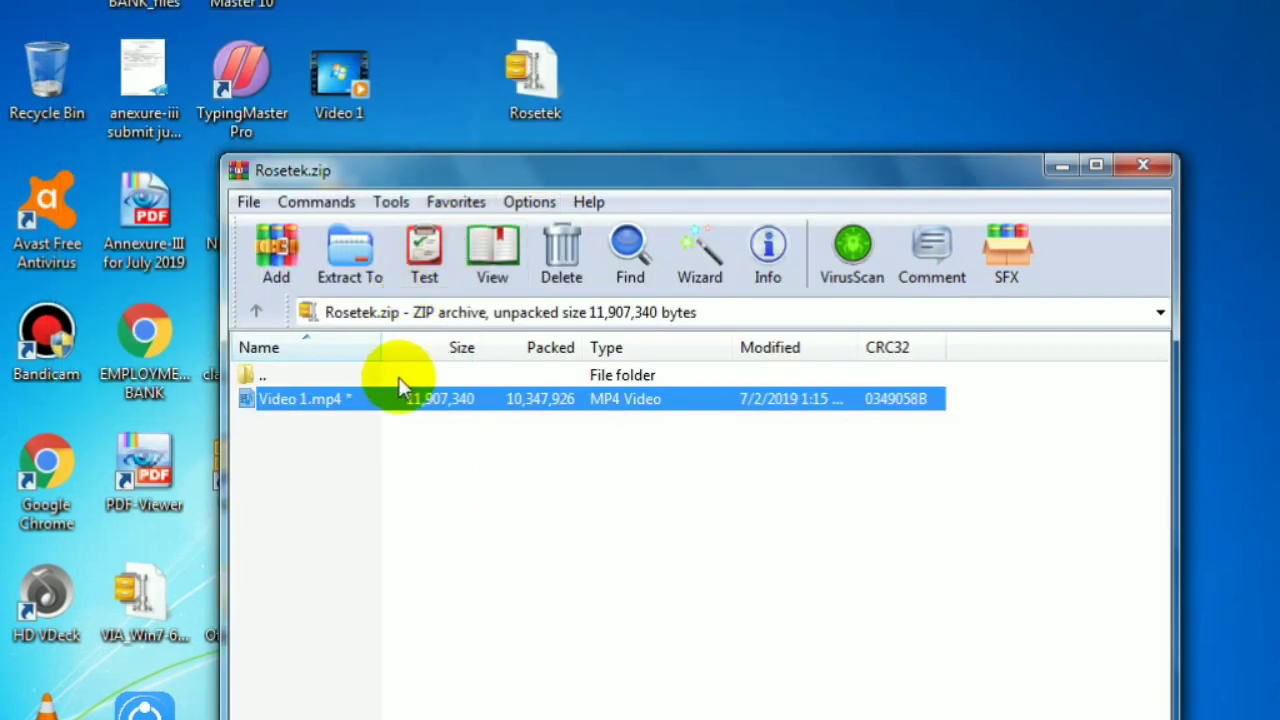
- Attempt extraction to Desktop with Yes to All, cancel at the password prompt, and close WinRAR
click(352, 270)
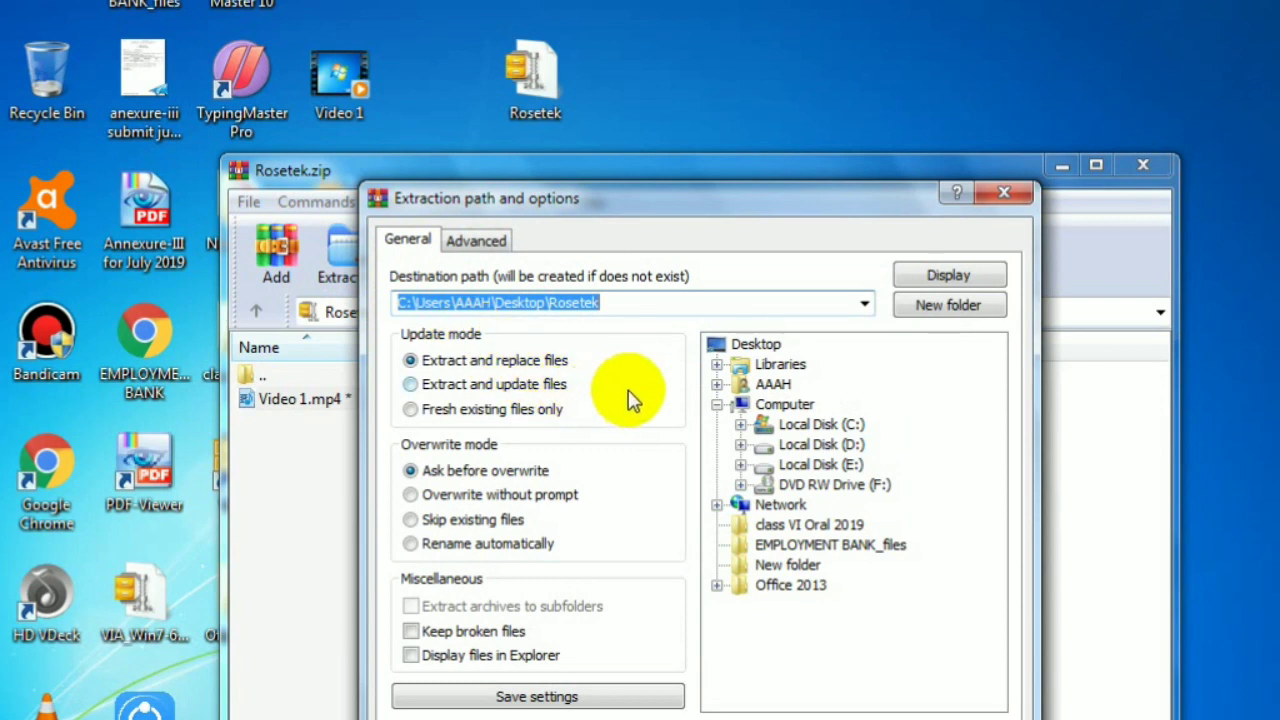
click(757, 348)
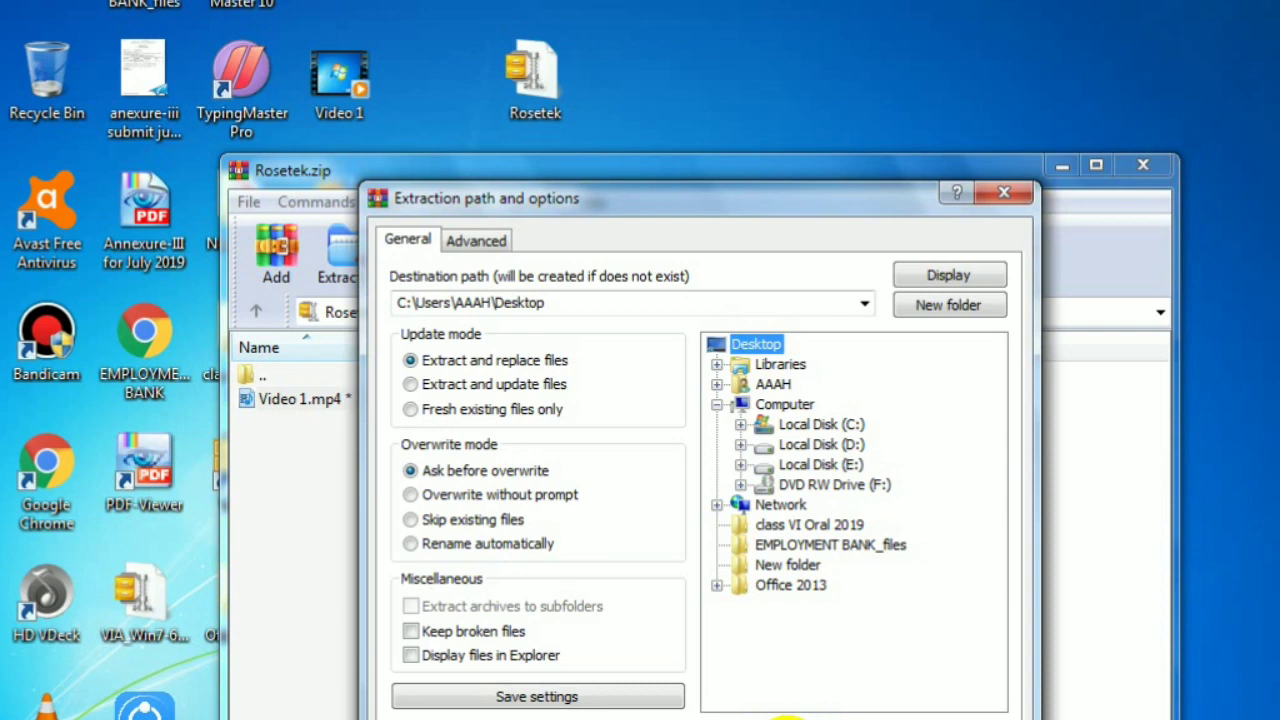
click(788, 716)
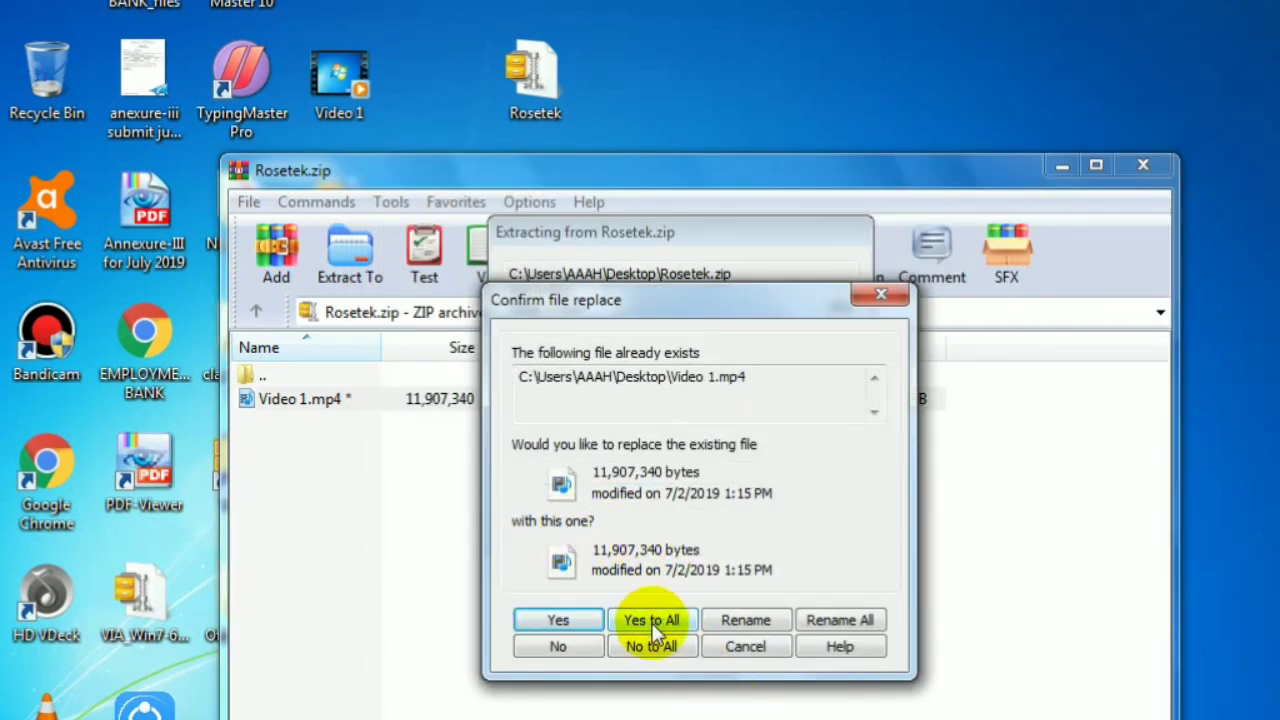
click(652, 622)
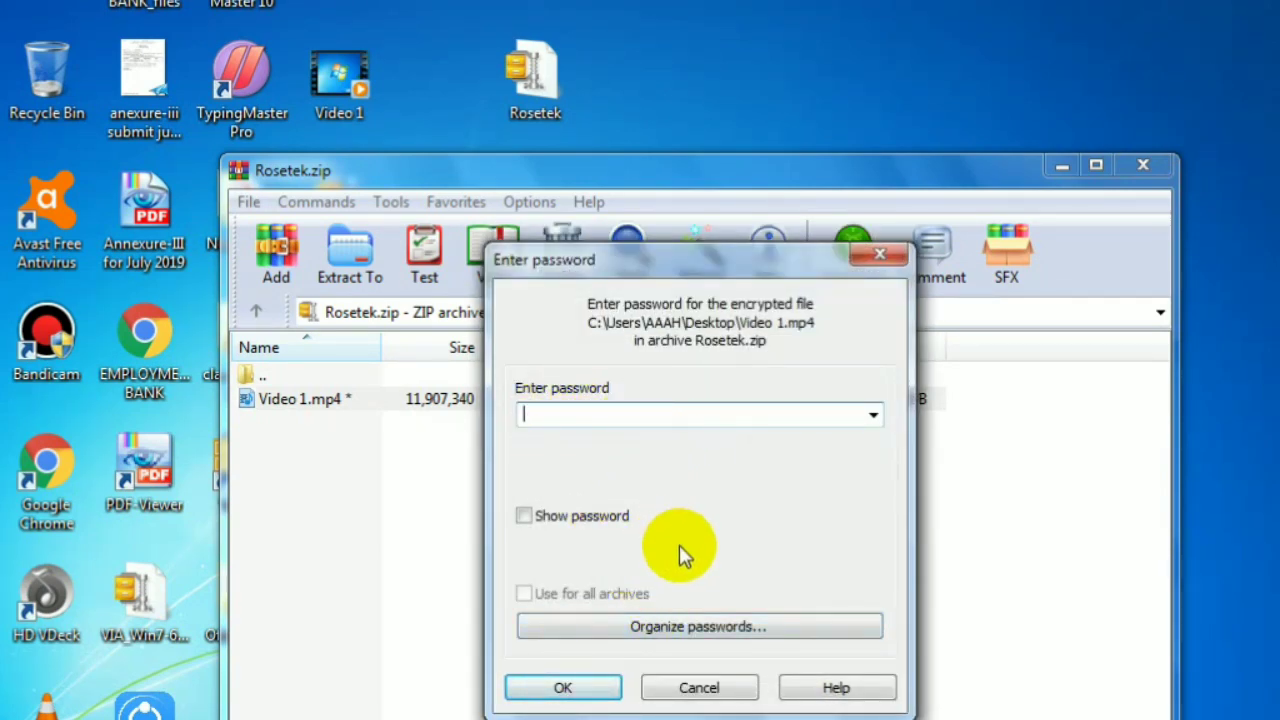
click(703, 688)
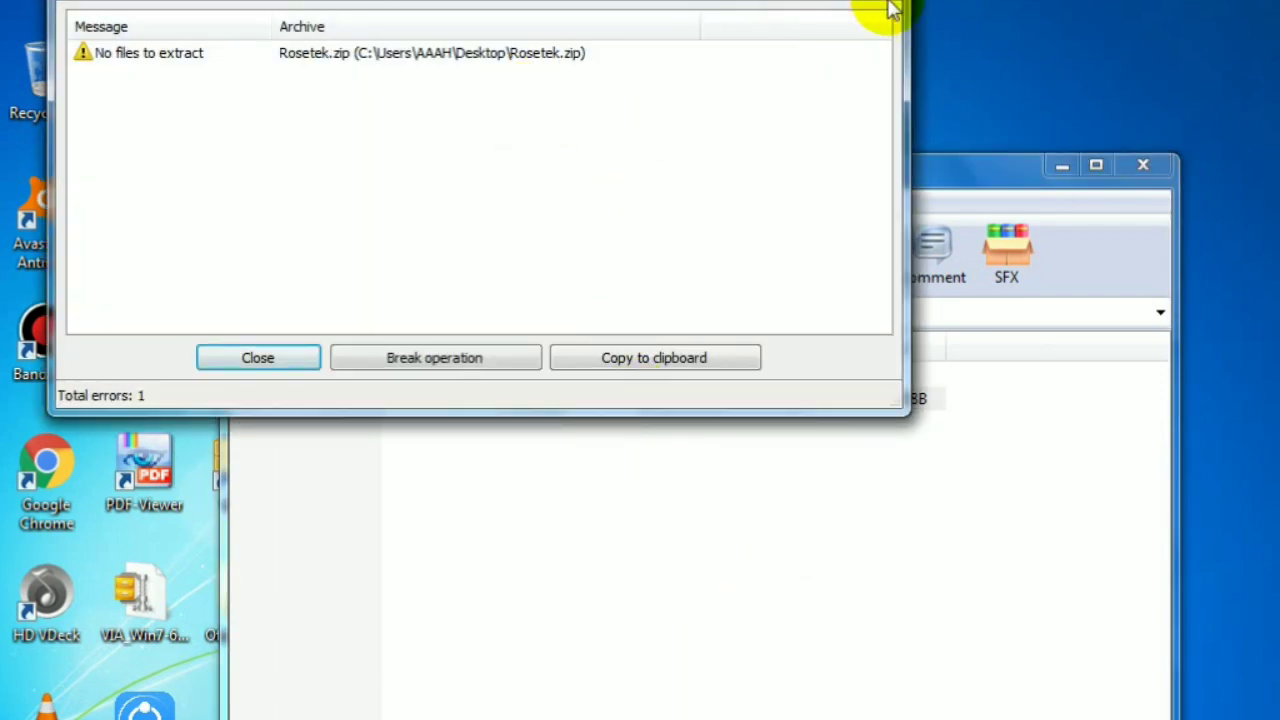
click(880, 3)
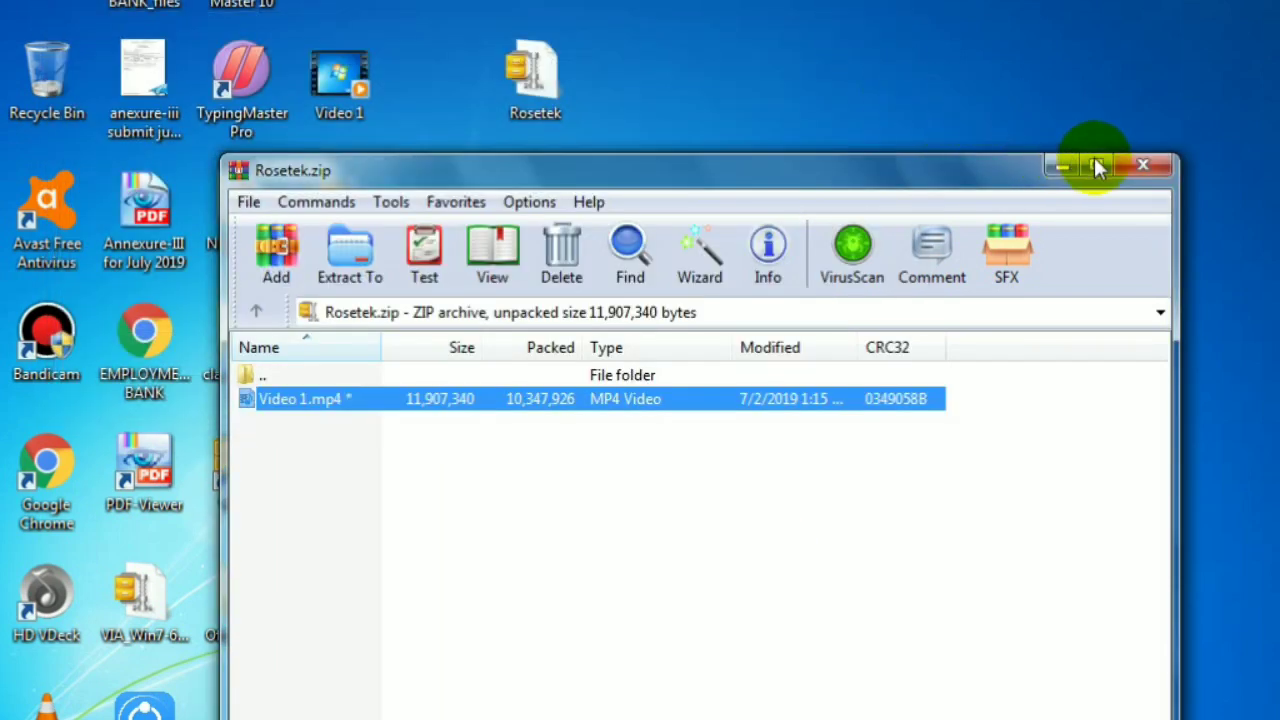
click(1148, 167)
- Extract Rosetek.zip here, overwrite Video 1.mp4, enter the password, and refresh the desktop
right_click(534, 80)
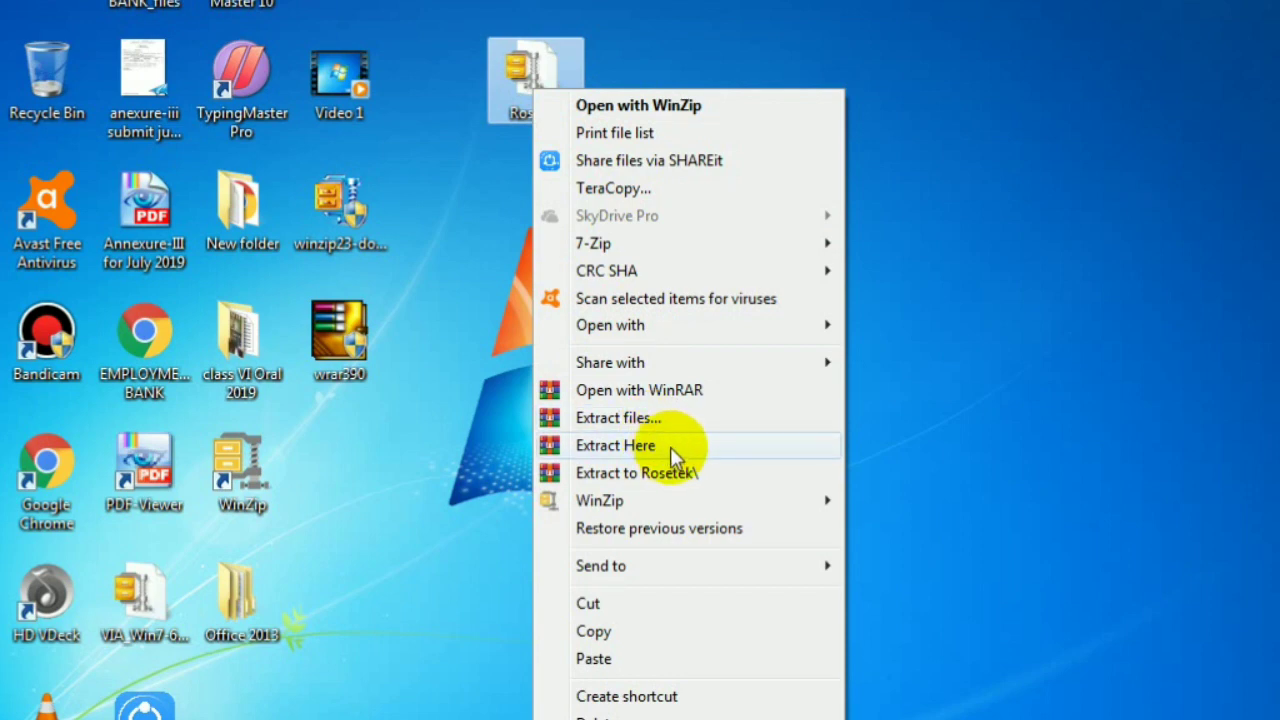
click(670, 450)
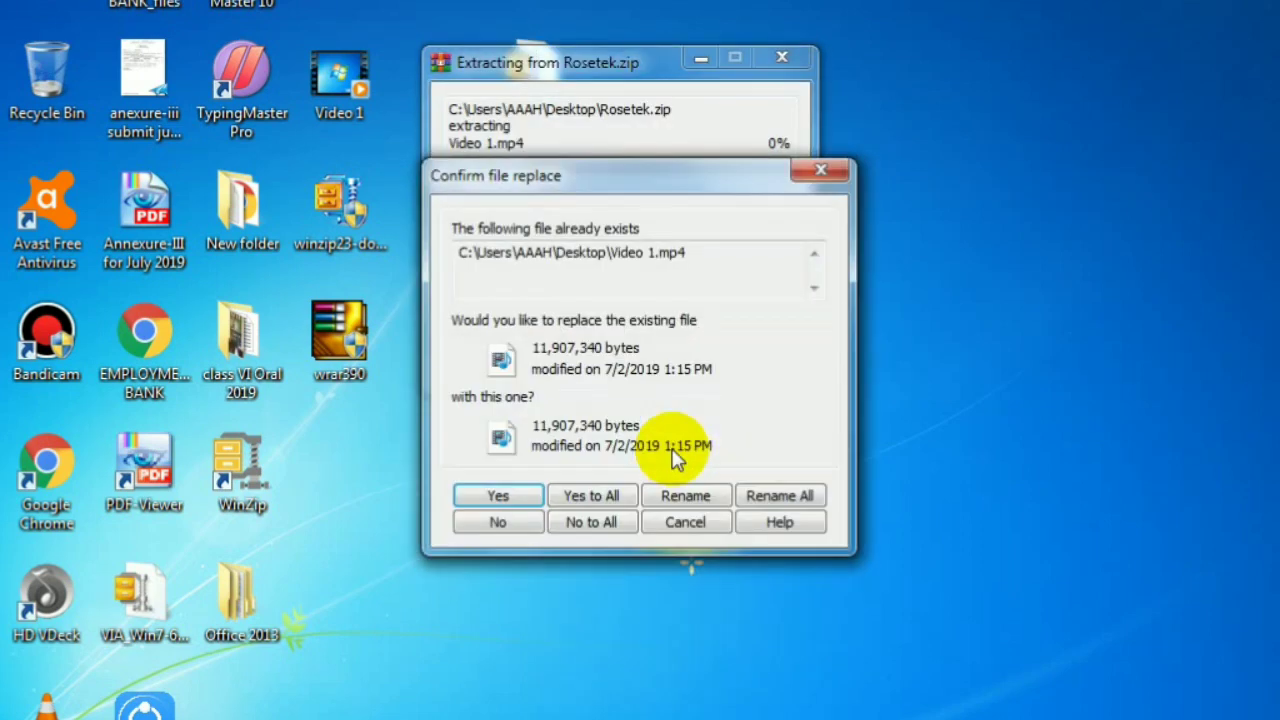
click(589, 498)
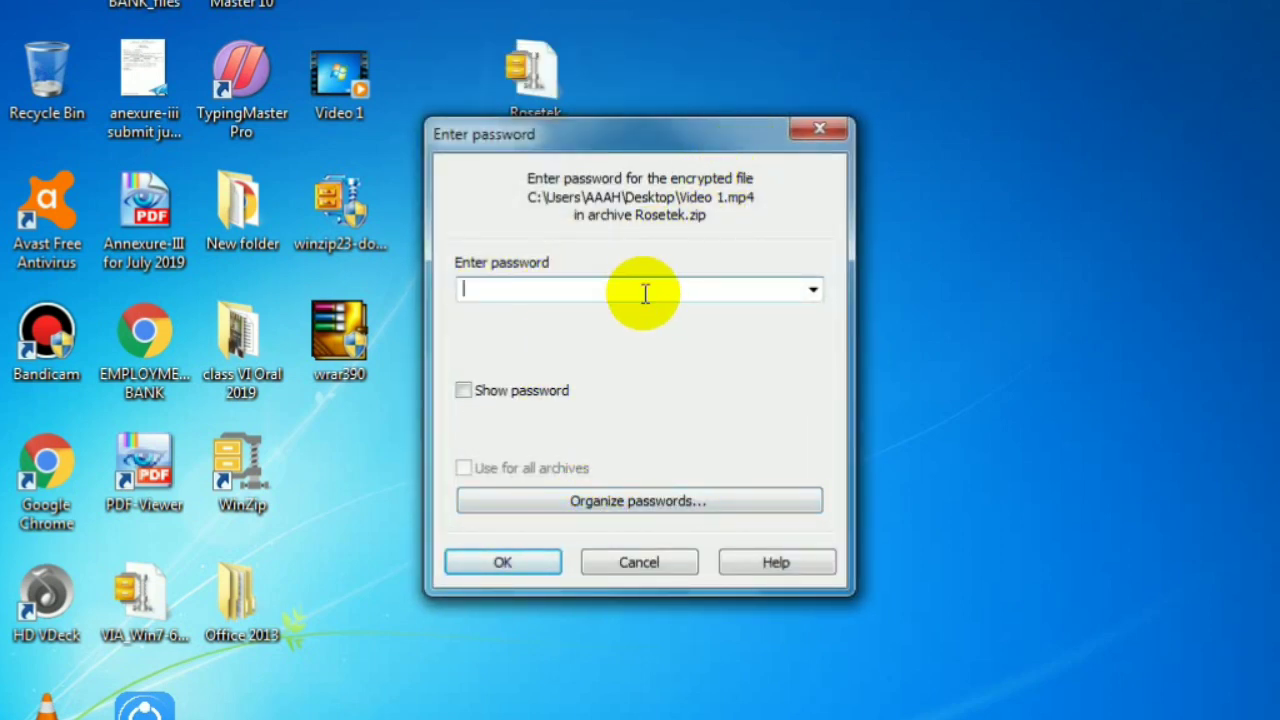
drag(630, 150, 664, 159)
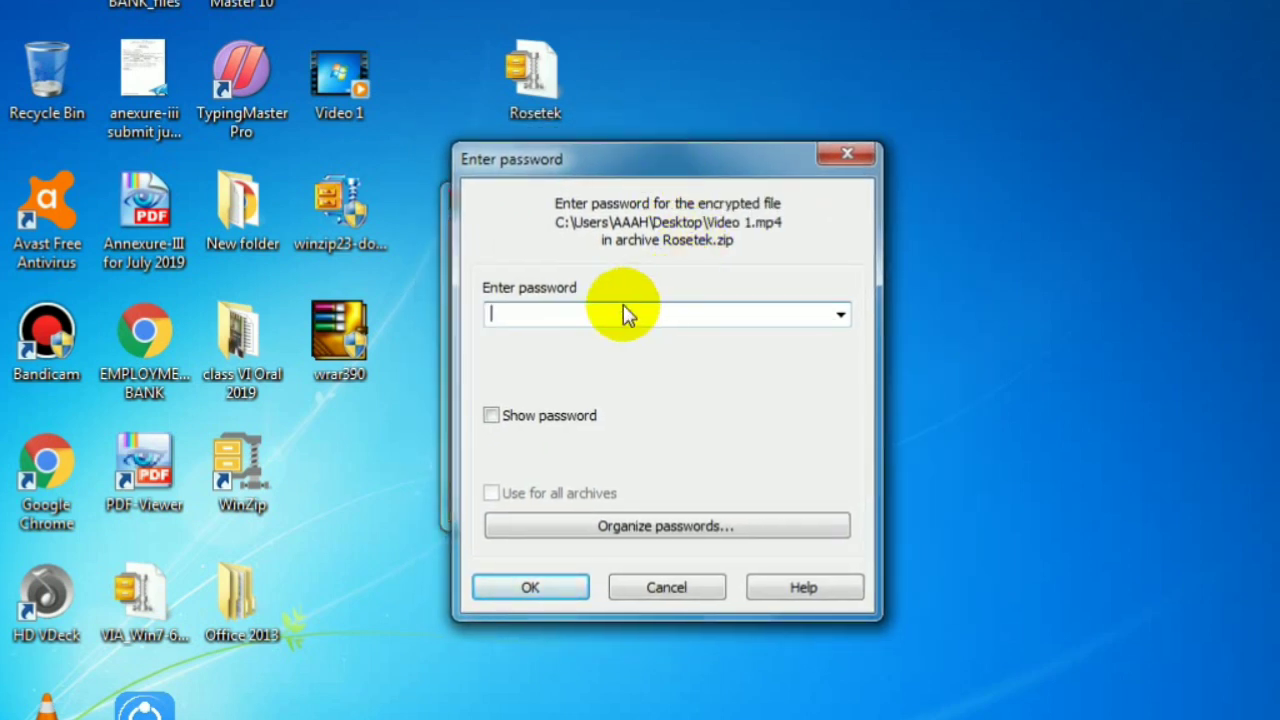
text(1)
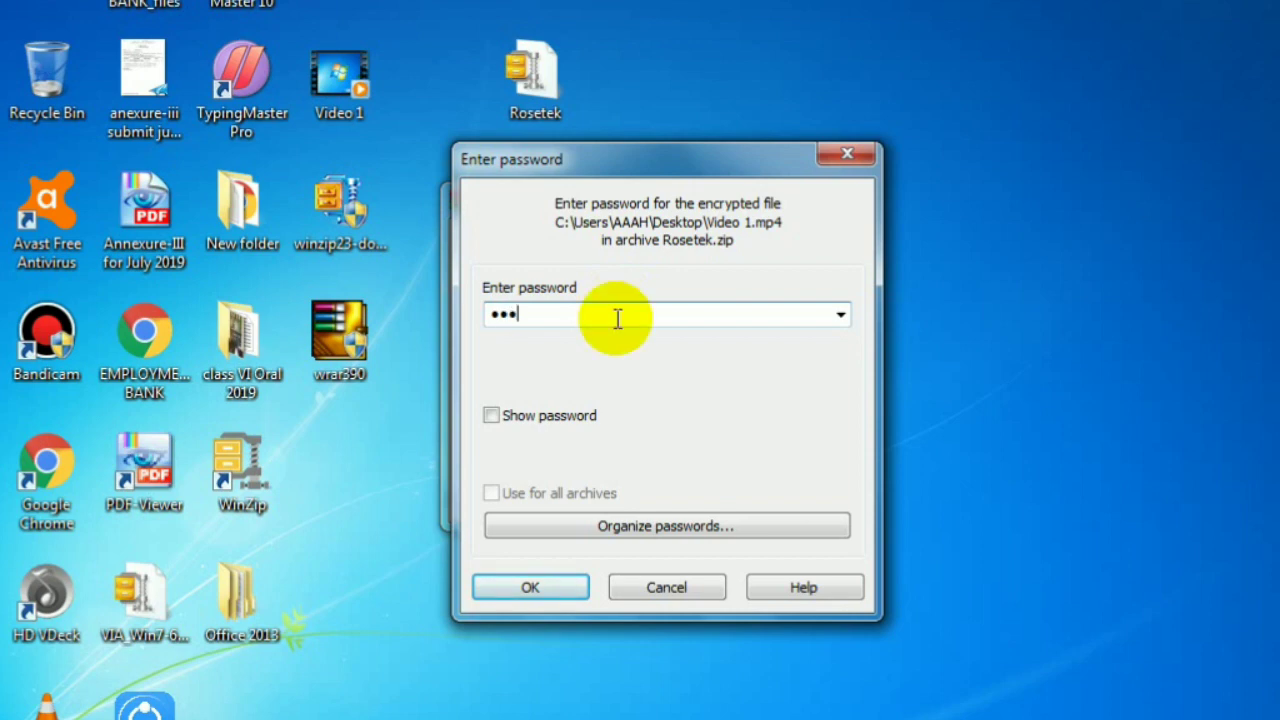
click(531, 588)
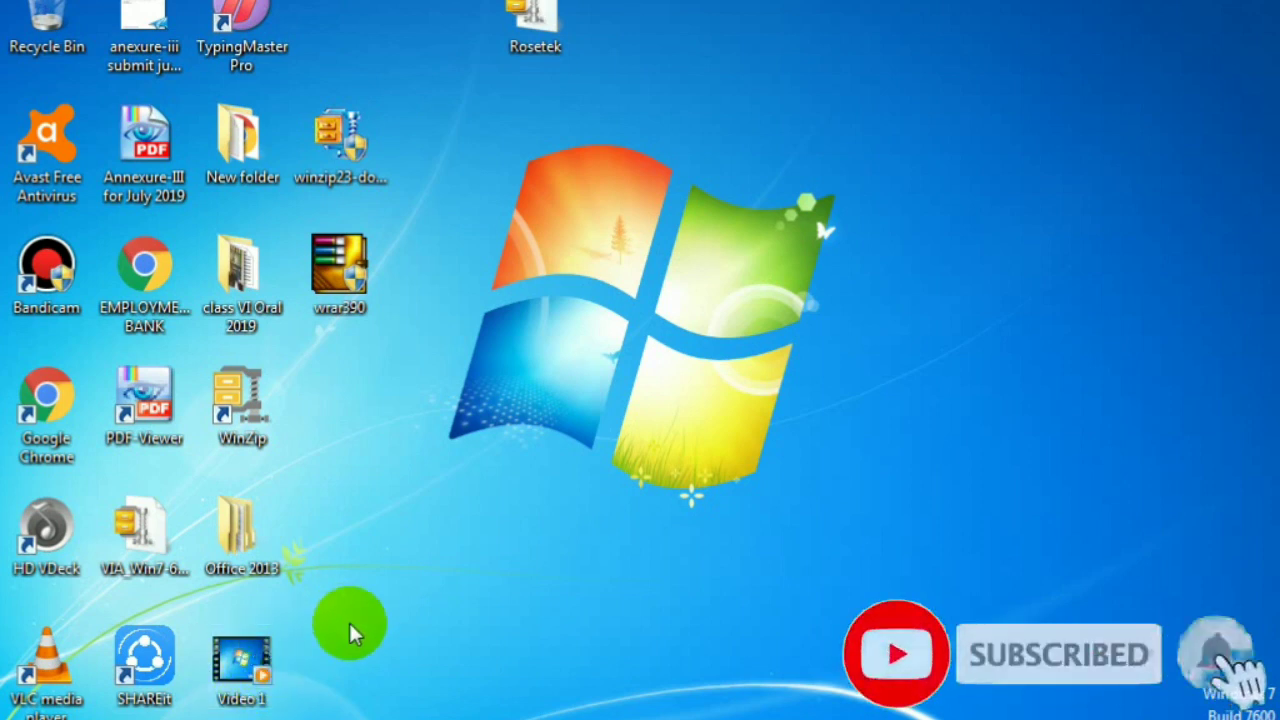
right_click(811, 55)
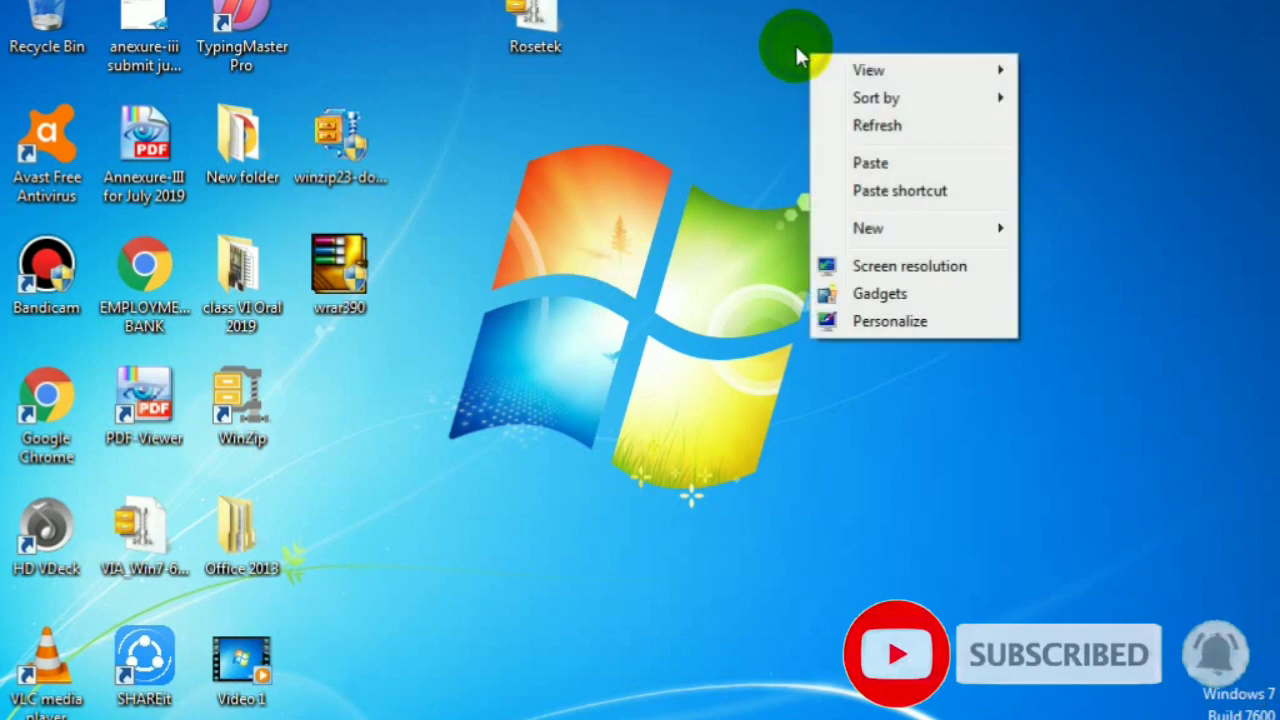
click(855, 123)
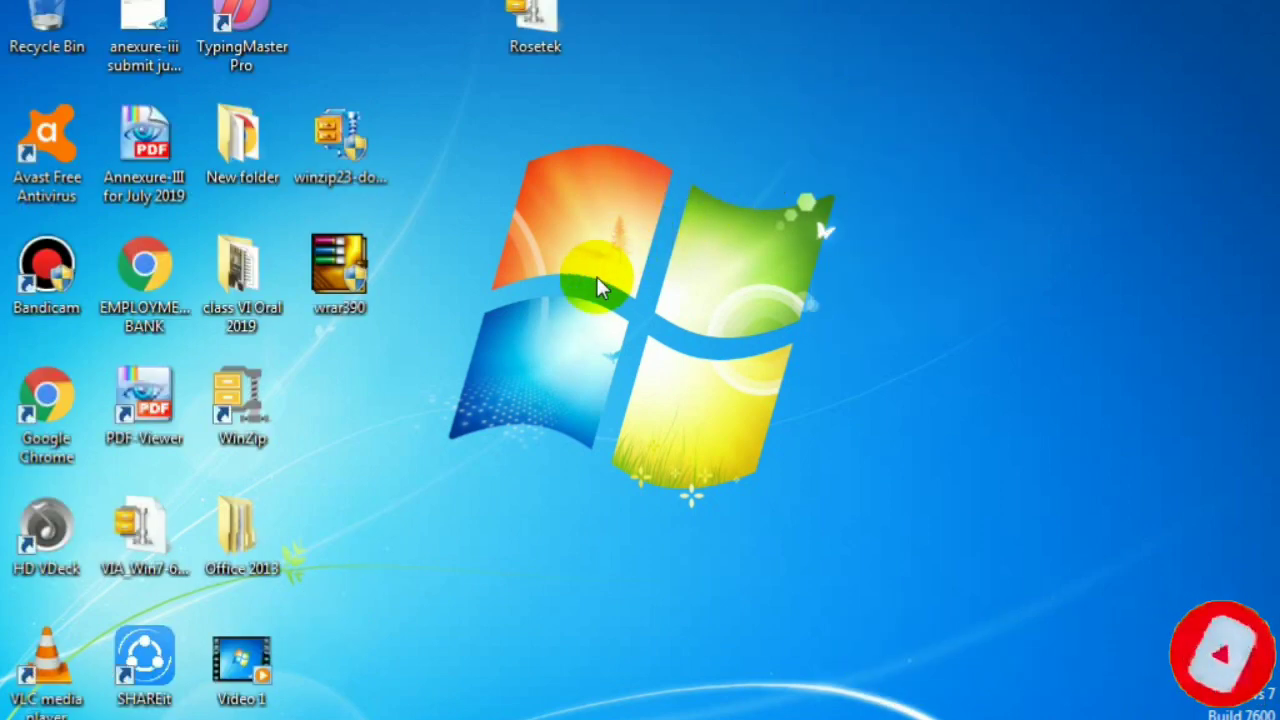